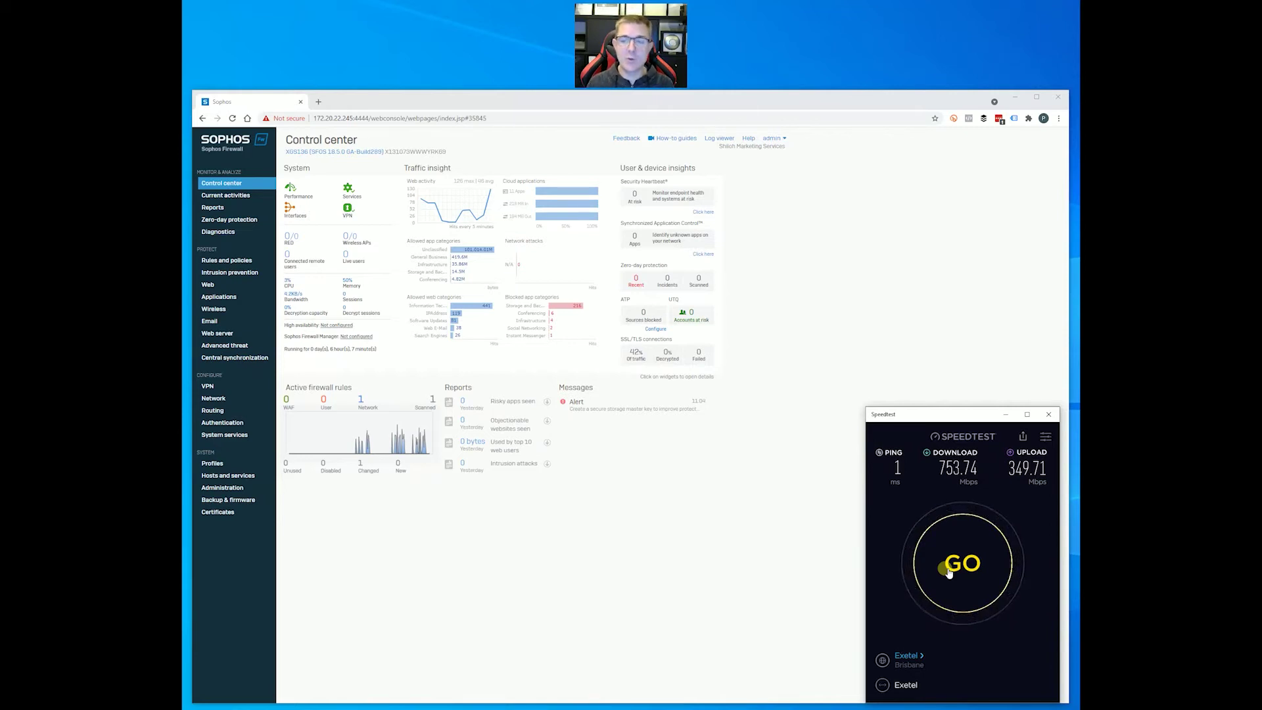
- Run a speed test against Exetel, measuring about 762 Mbps down and 334 Mbps up
{"action": "left_click", "coordinate": [946, 571]}
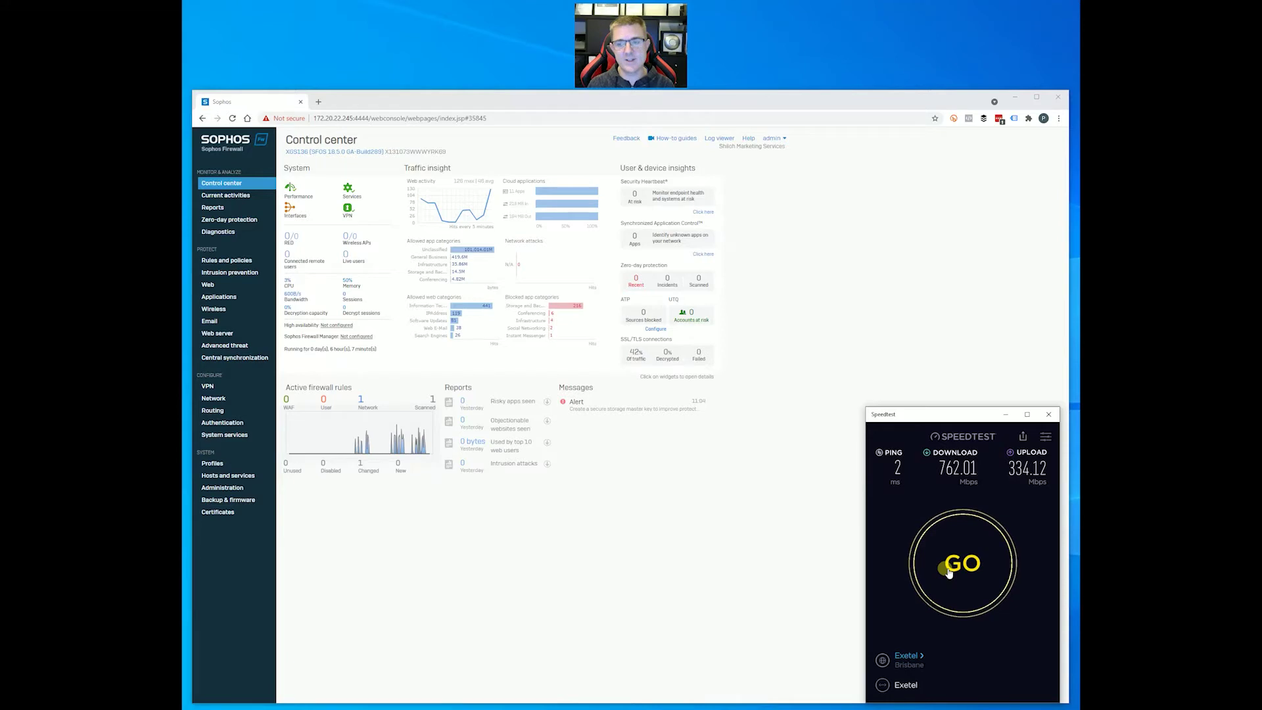
- Run two more speed tests, the first reaching about 830 Mbps down and 298 Mbps up
{"action": "left_click", "coordinate": [949, 569]}
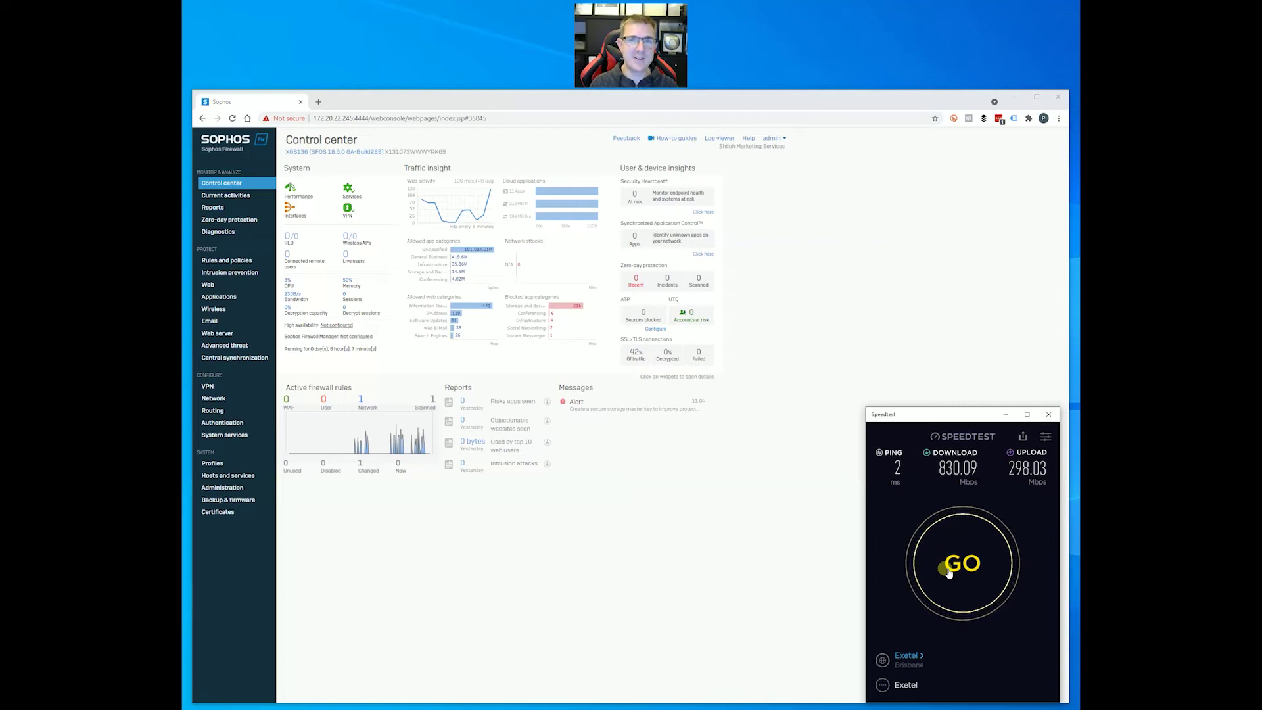
{"action": "left_click", "coordinate": [948, 569]}
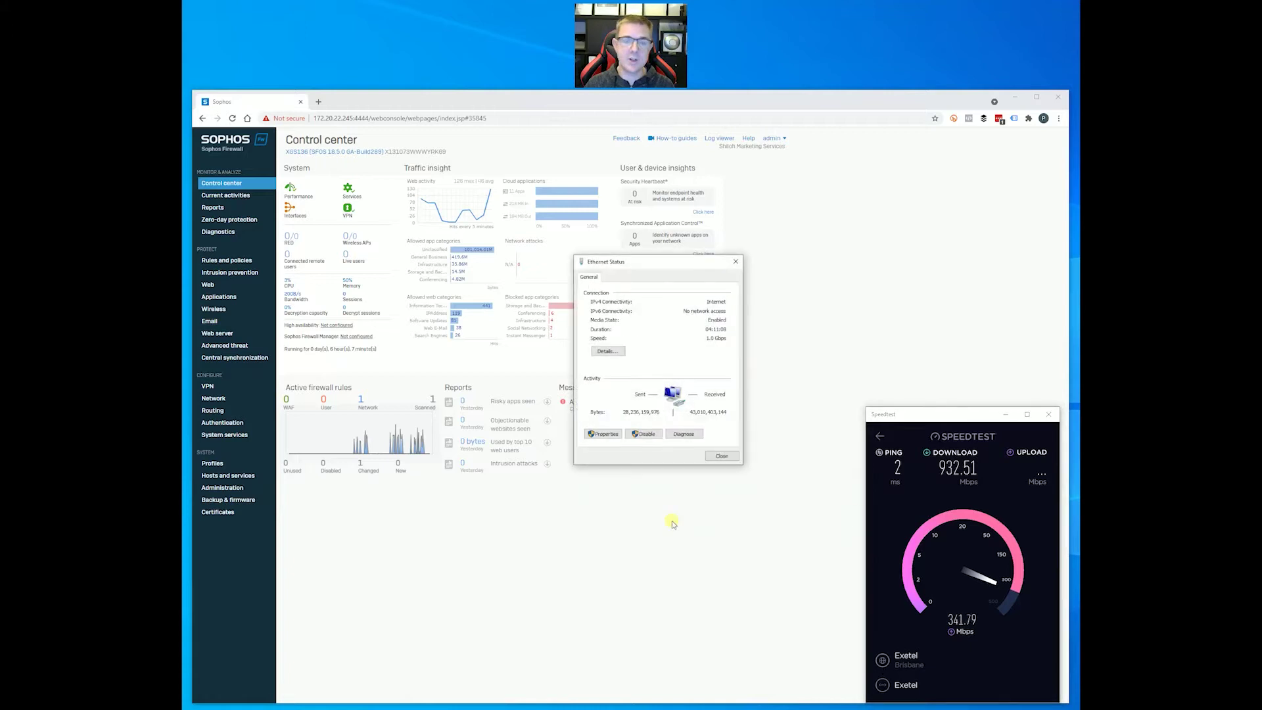
- Check the Ethernet adapter's IPv4 settings show gateway 172.20.22.244, then close all connection dialogs
{"action": "left_click", "coordinate": [606, 434]}
{"action": "scroll", "coordinate": [703, 387], "scroll_direction": "down", "scroll_amount": 1}
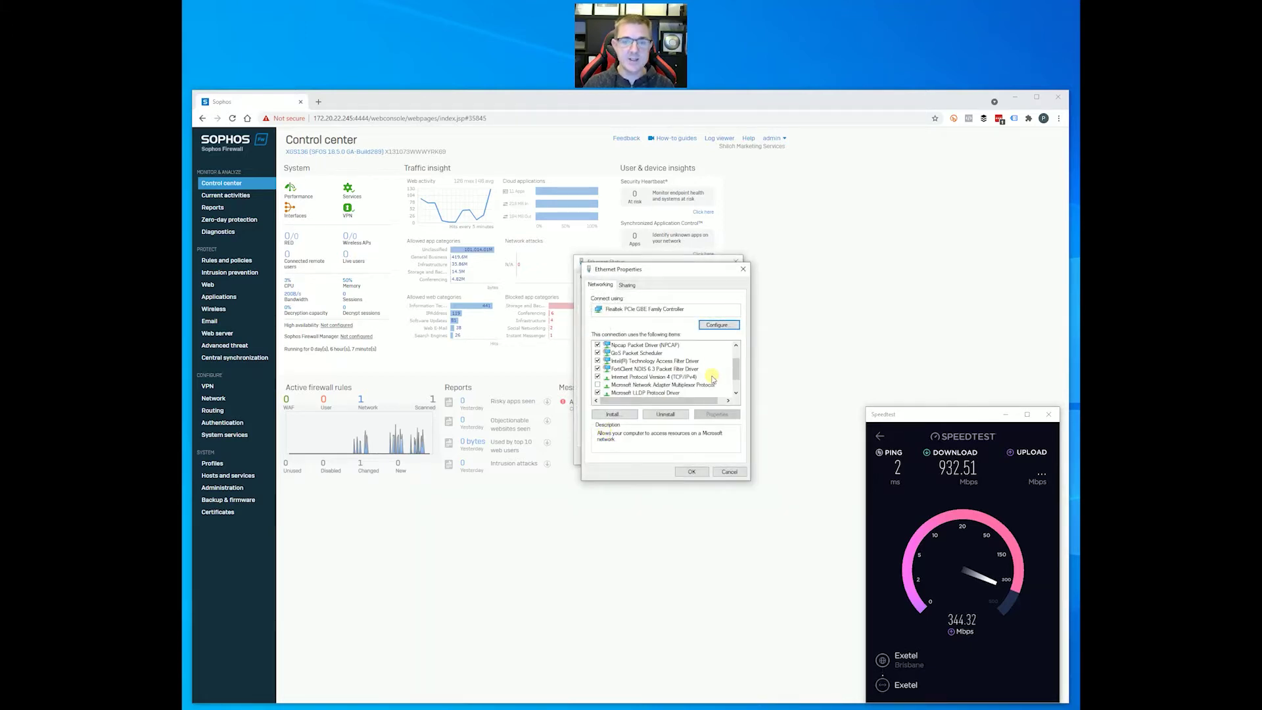
{"action": "double_click", "coordinate": [695, 378]}
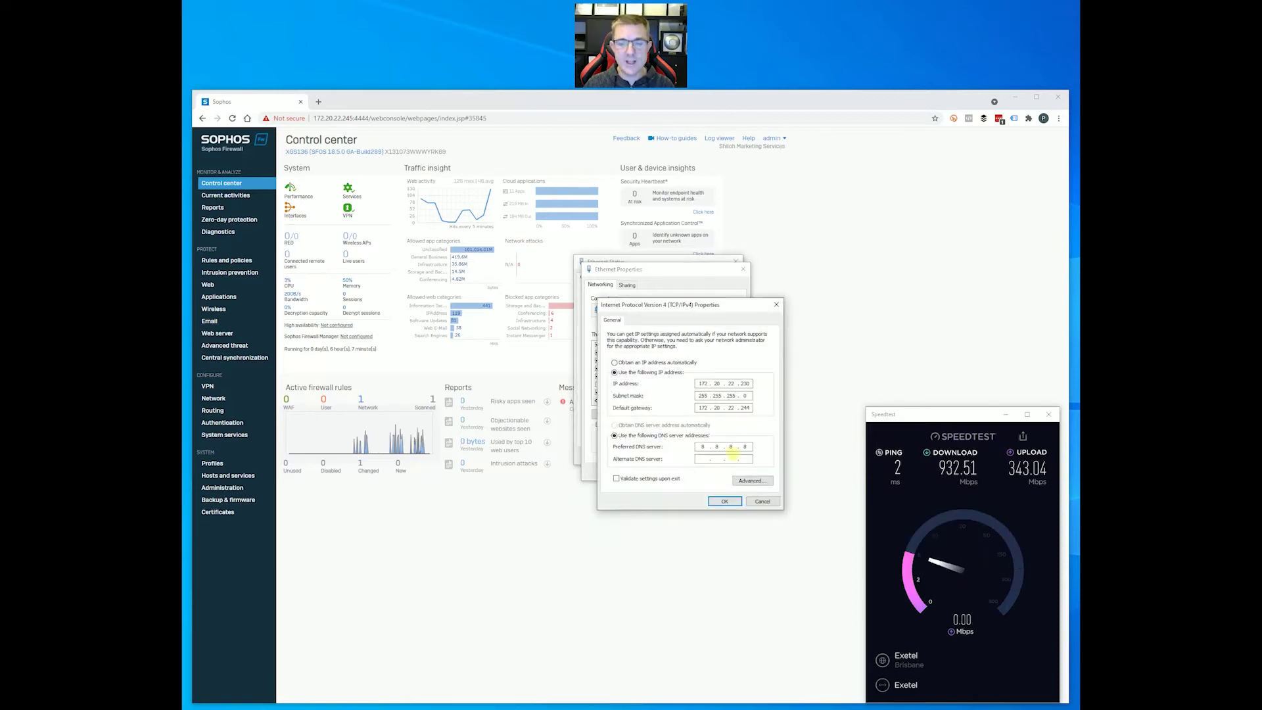
{"action": "left_click", "coordinate": [747, 407]}
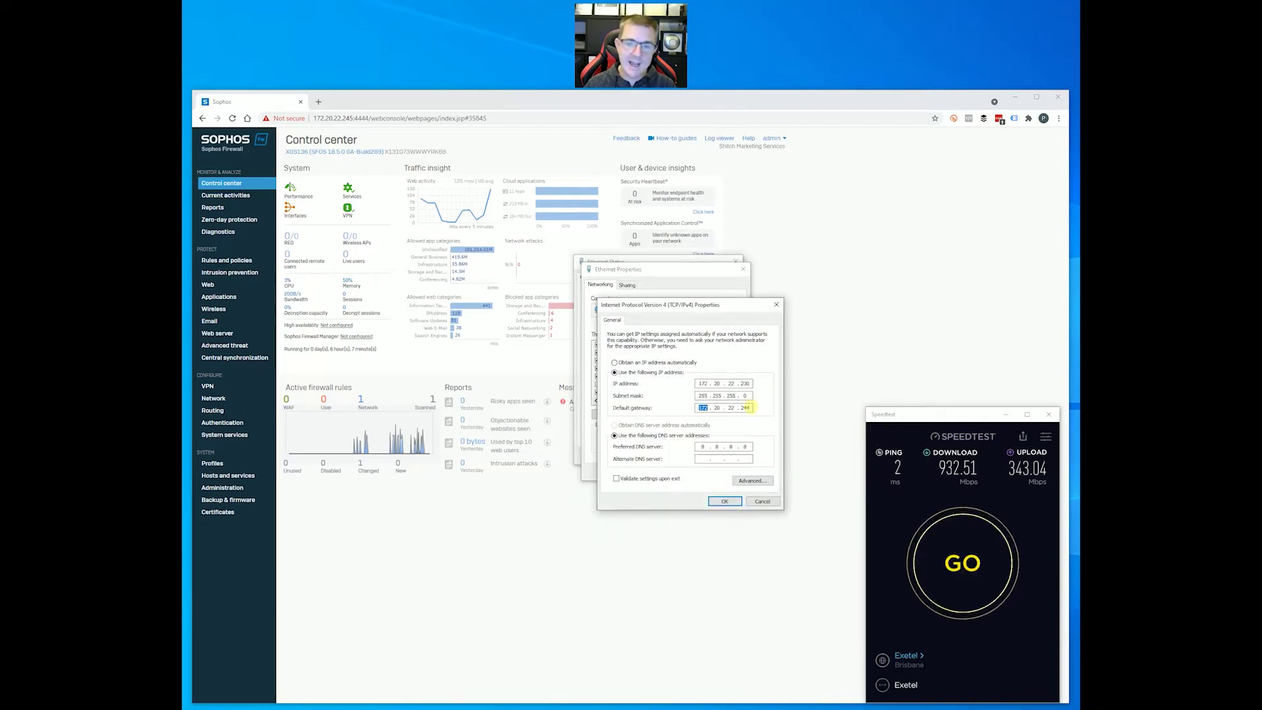
{"action": "left_click", "coordinate": [747, 408]}
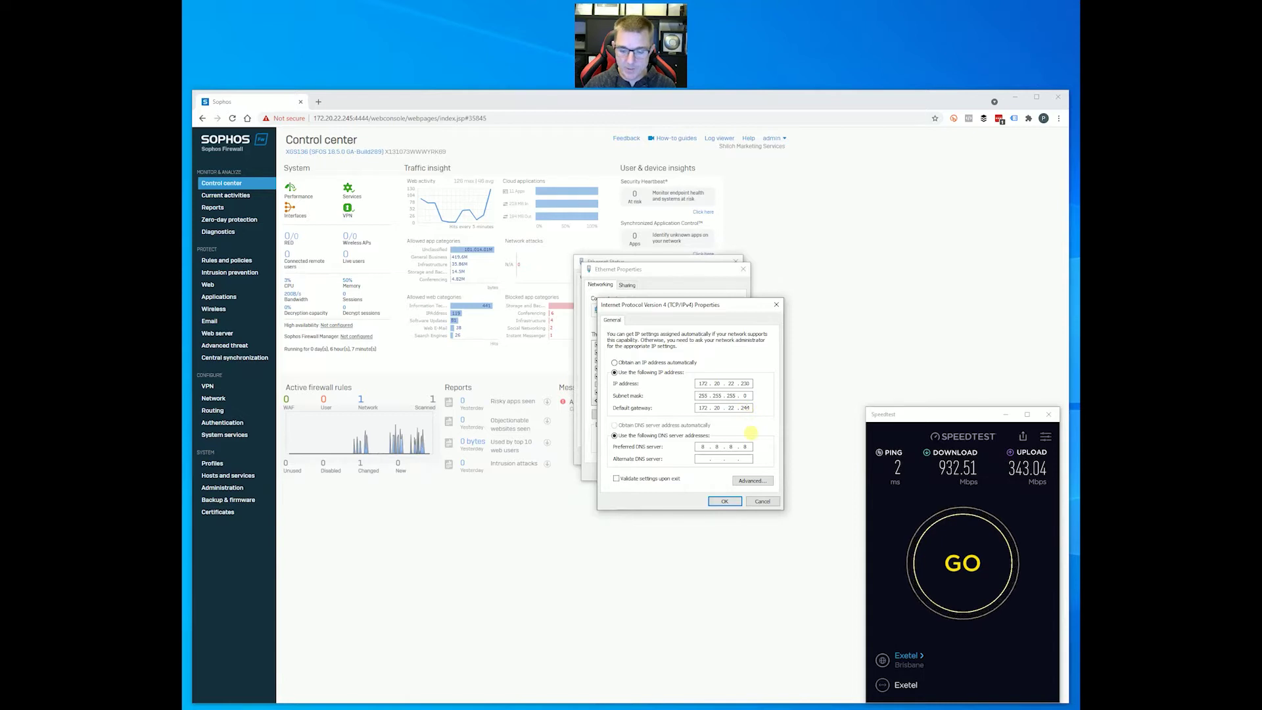
{"action": "left_click", "coordinate": [723, 501]}
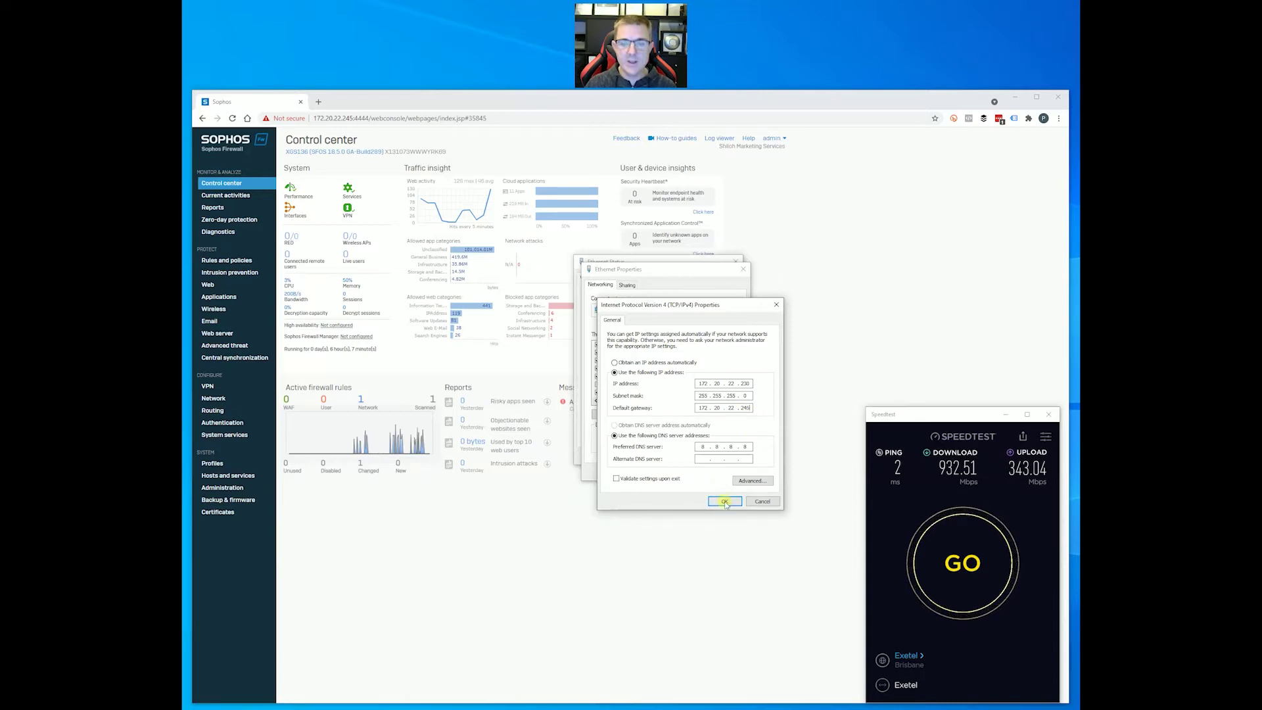
{"action": "left_click", "coordinate": [692, 471]}
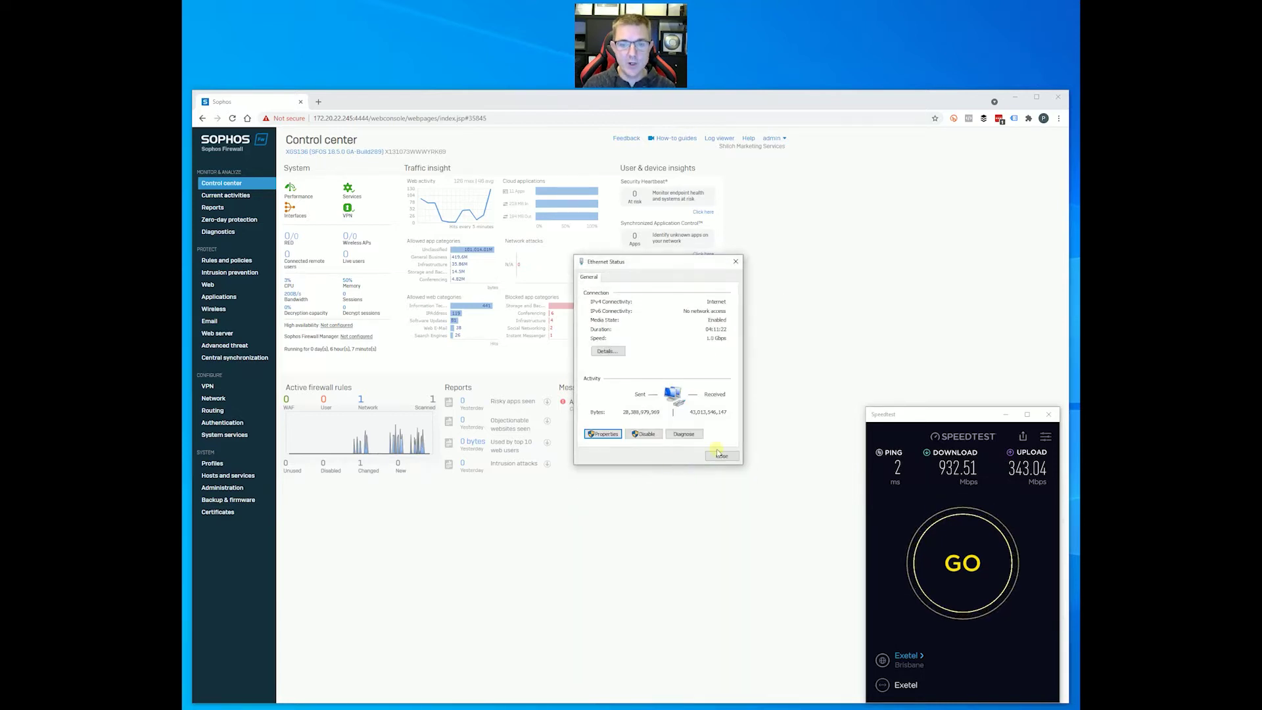
{"action": "left_click", "coordinate": [722, 456]}
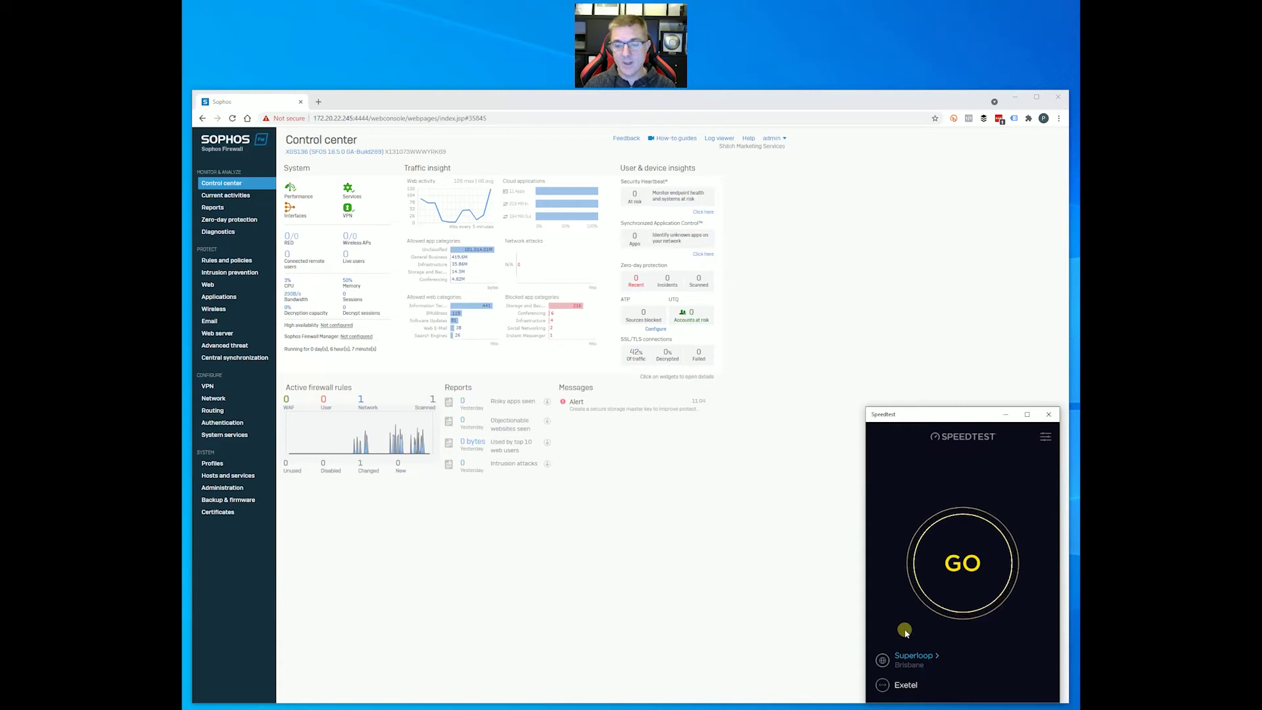
- Switch the server to Exetel Brisbane and run a test reaching 813.50 Mbps down, 466.53 Mbps up
{"action": "left_click", "coordinate": [910, 657]}
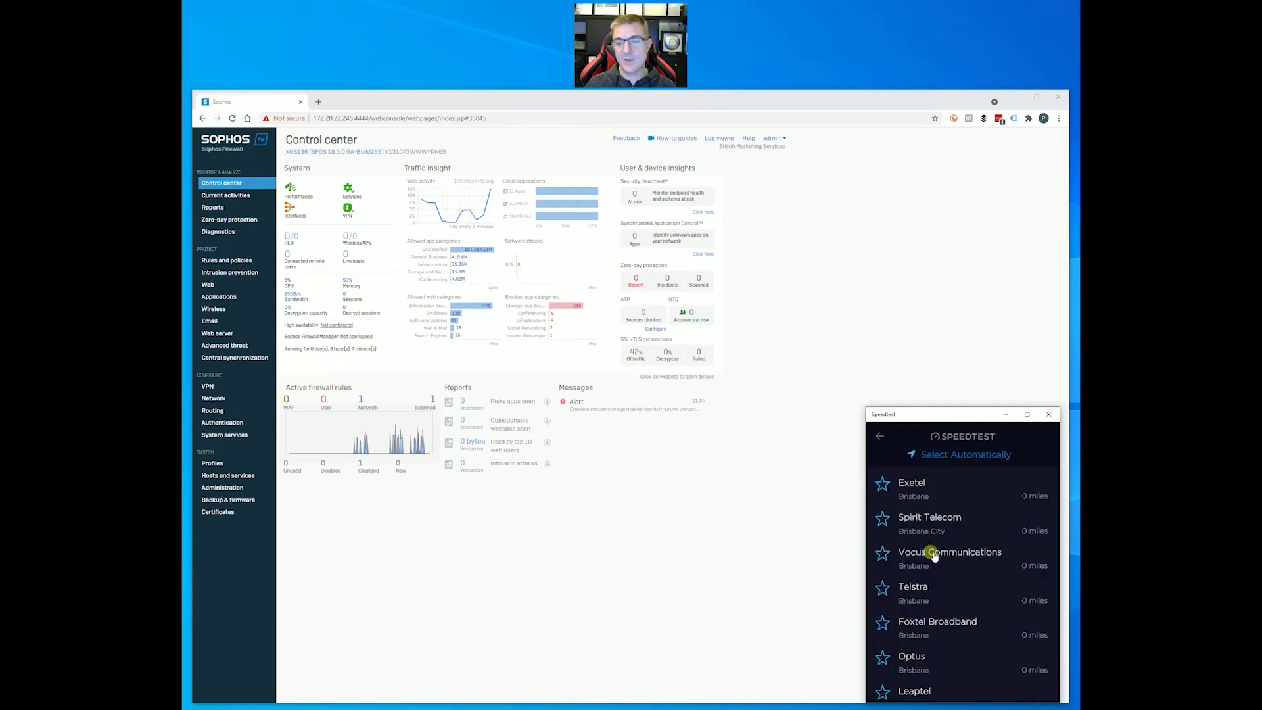
{"action": "left_click", "coordinate": [912, 485]}
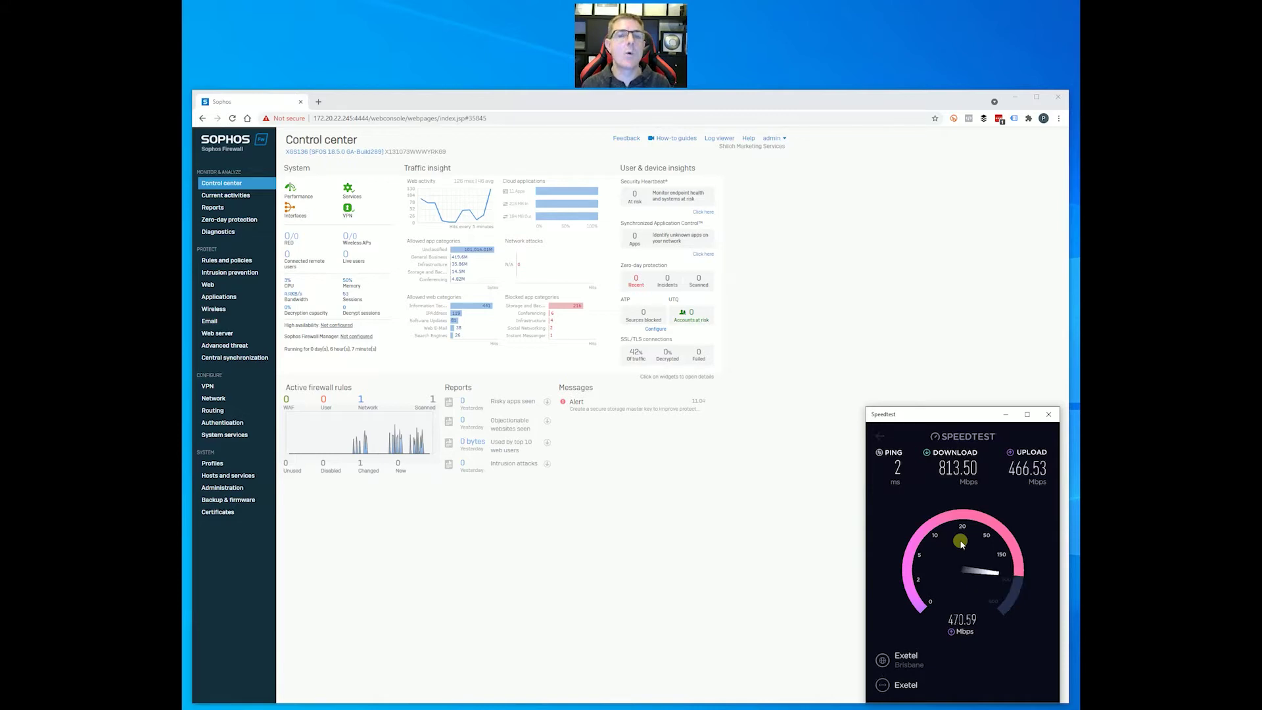
{"action": "left_click", "coordinate": [960, 543]}
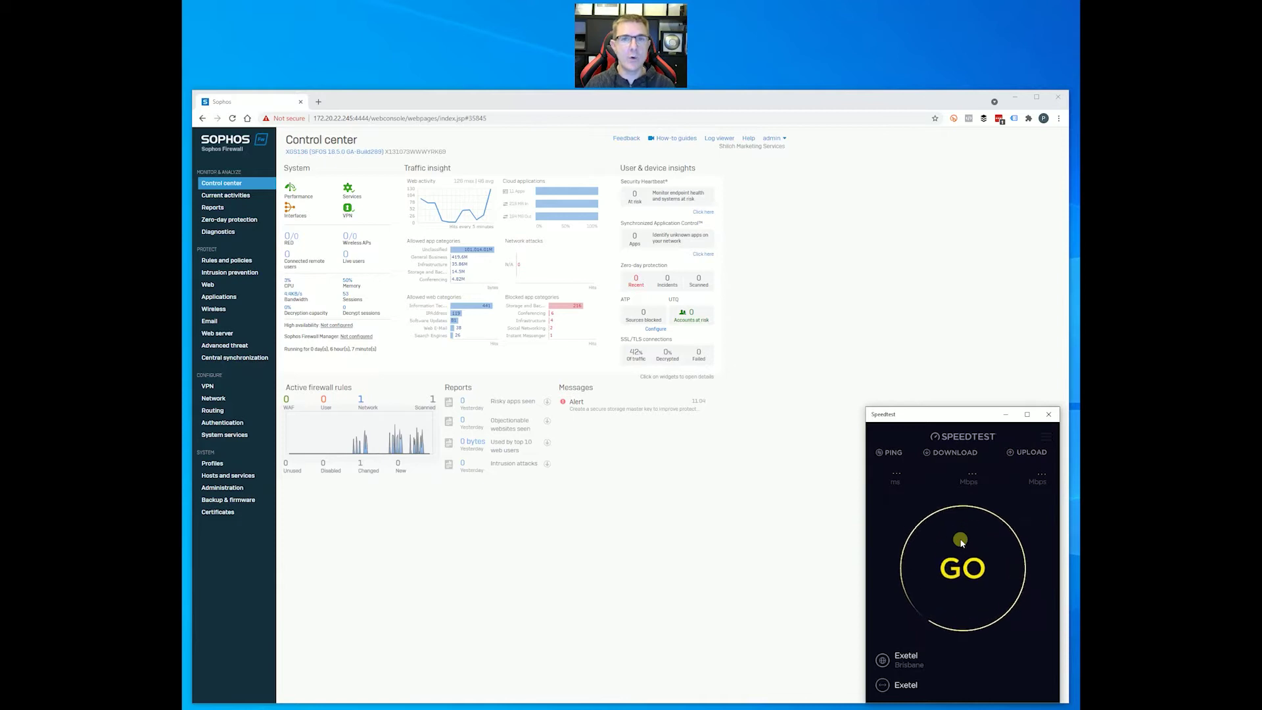
- Run two Exetel tests: about 486 down / 483 up, then one reaching 928 Mbps down
{"action": "left_click", "coordinate": [960, 542]}
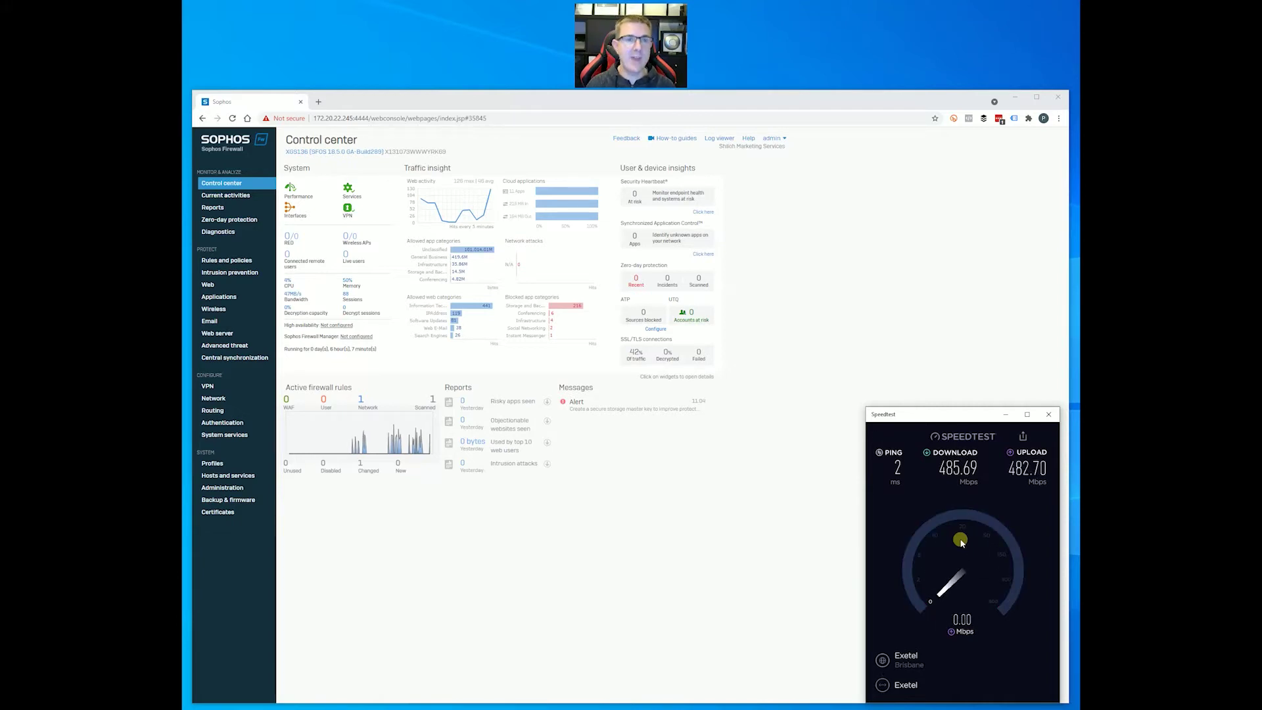
{"action": "left_click", "coordinate": [960, 568]}
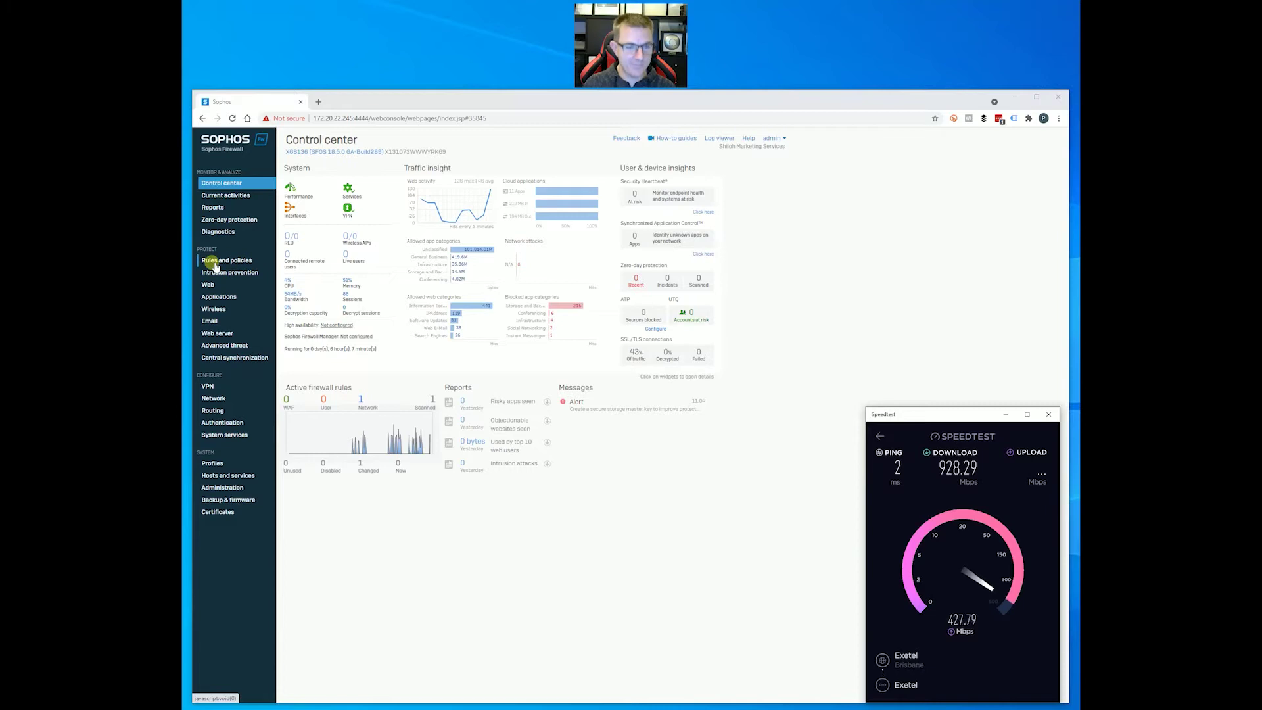
- Show the Web general settings with single-engine scanning and real-time proxy scanning mode
{"action": "left_click", "coordinate": [215, 286]}
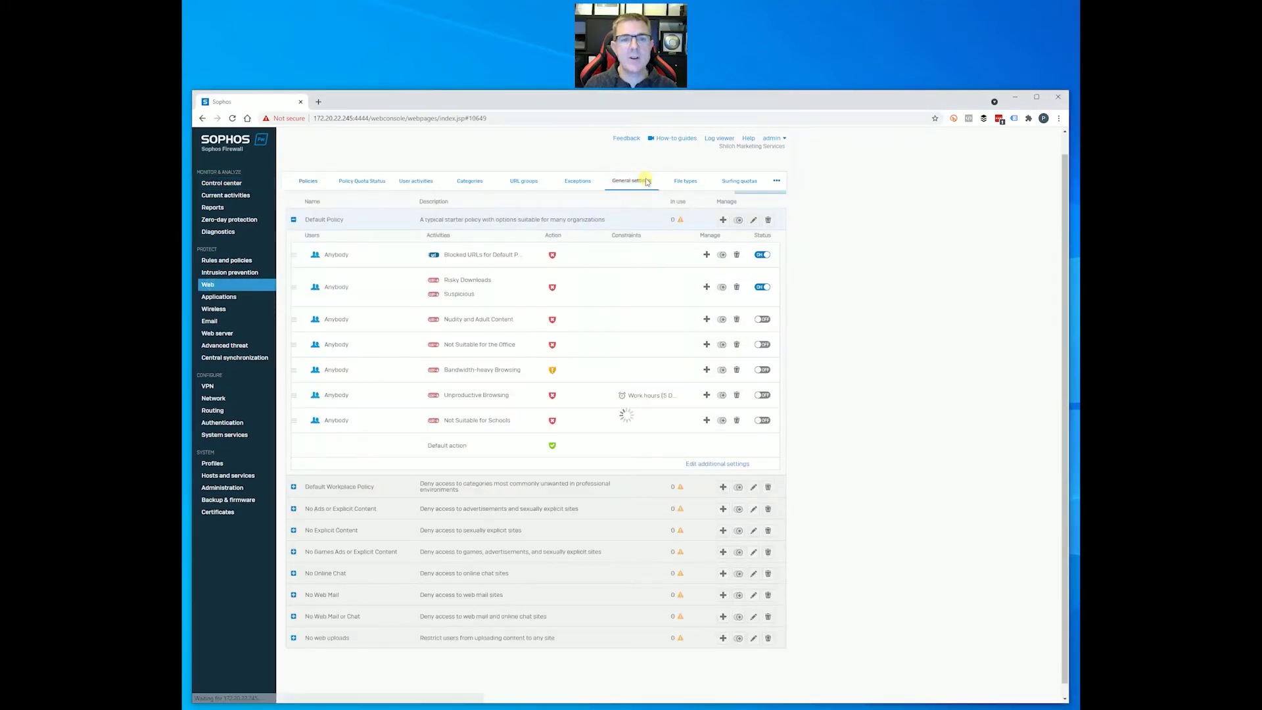
{"action": "left_click", "coordinate": [630, 181]}
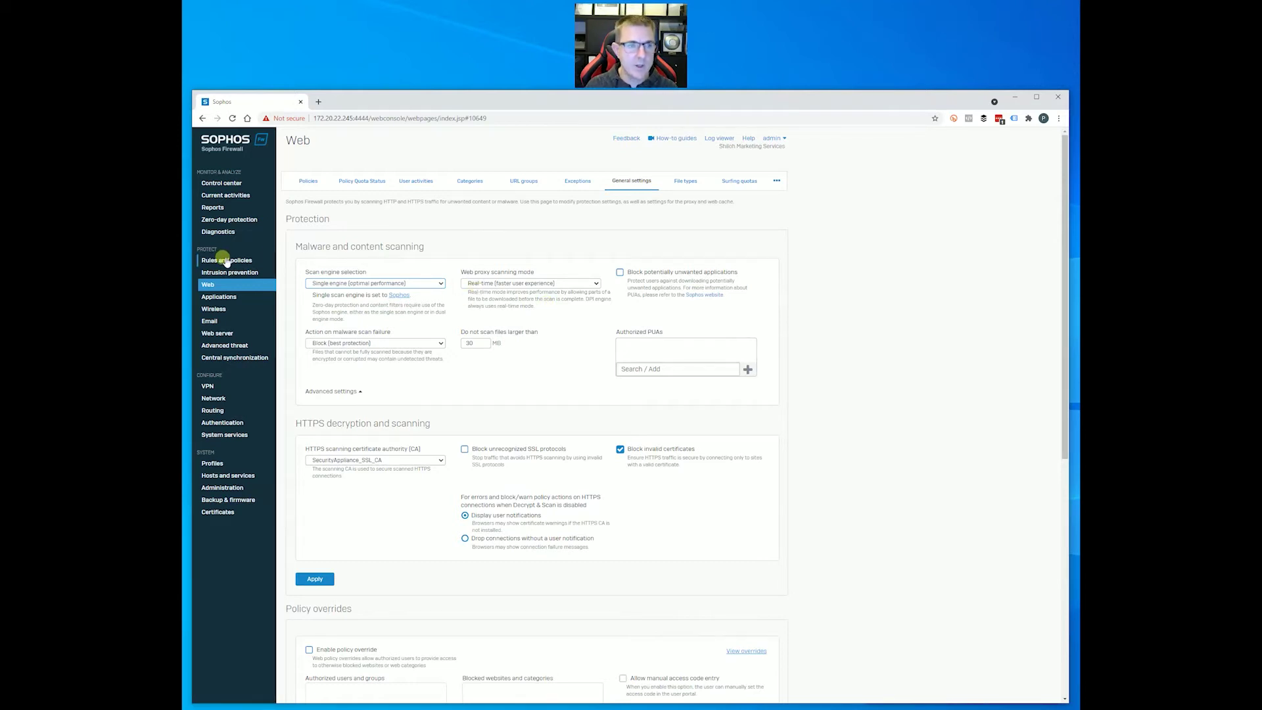
- Give the Default Firewall Rule Default Workplace Policy with HTTP and decrypted HTTPS scanning, and save it
{"action": "left_click", "coordinate": [224, 260]}
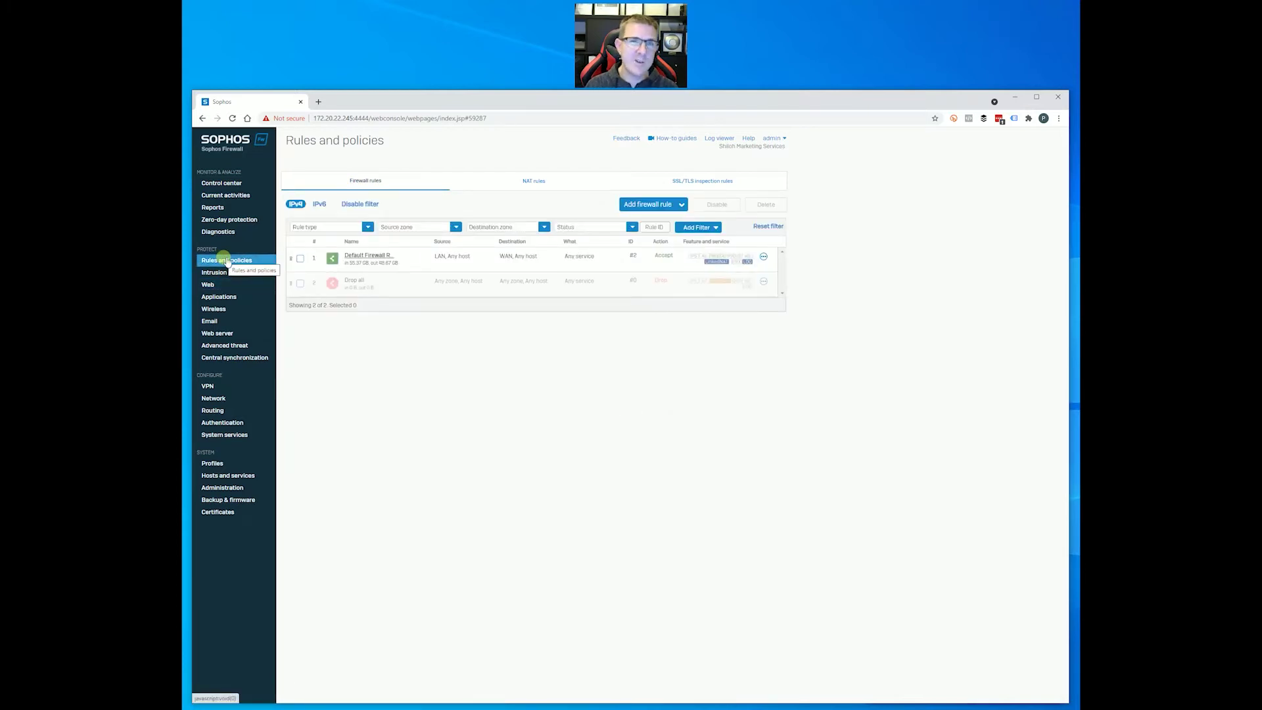
{"action": "left_click", "coordinate": [361, 257]}
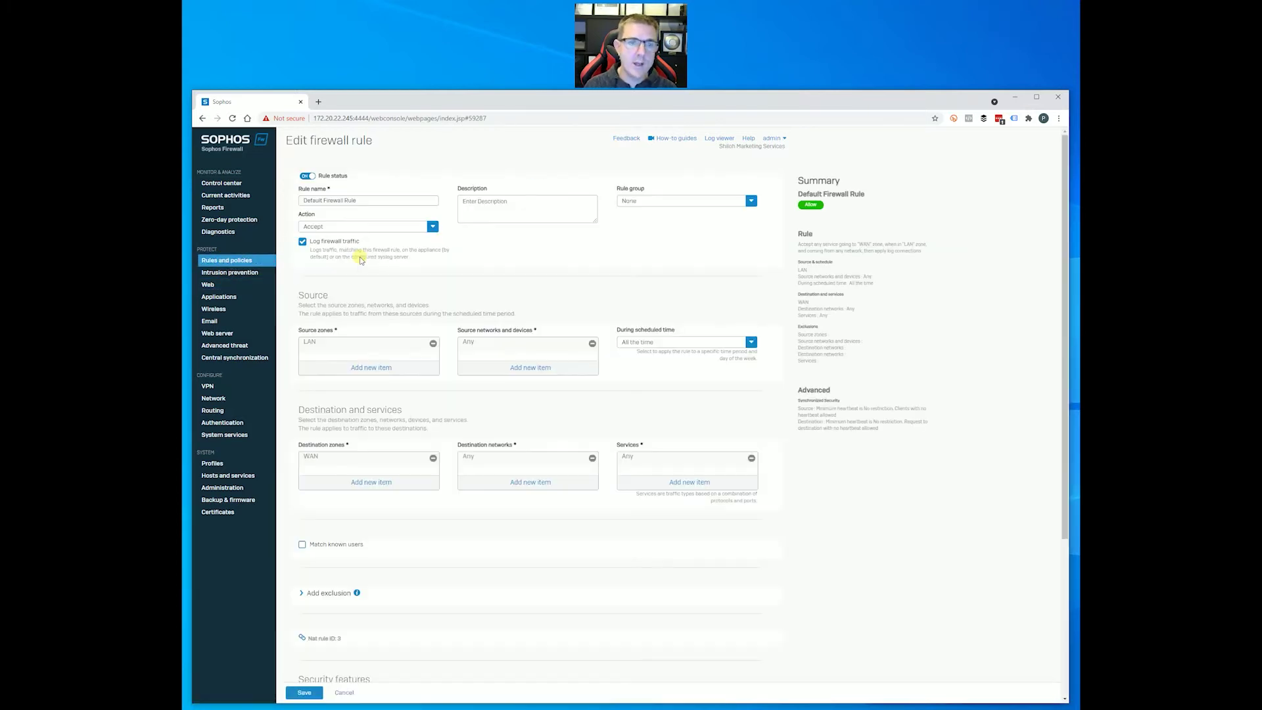
{"action": "scroll", "coordinate": [424, 443], "scroll_direction": "down", "scroll_amount": 3}
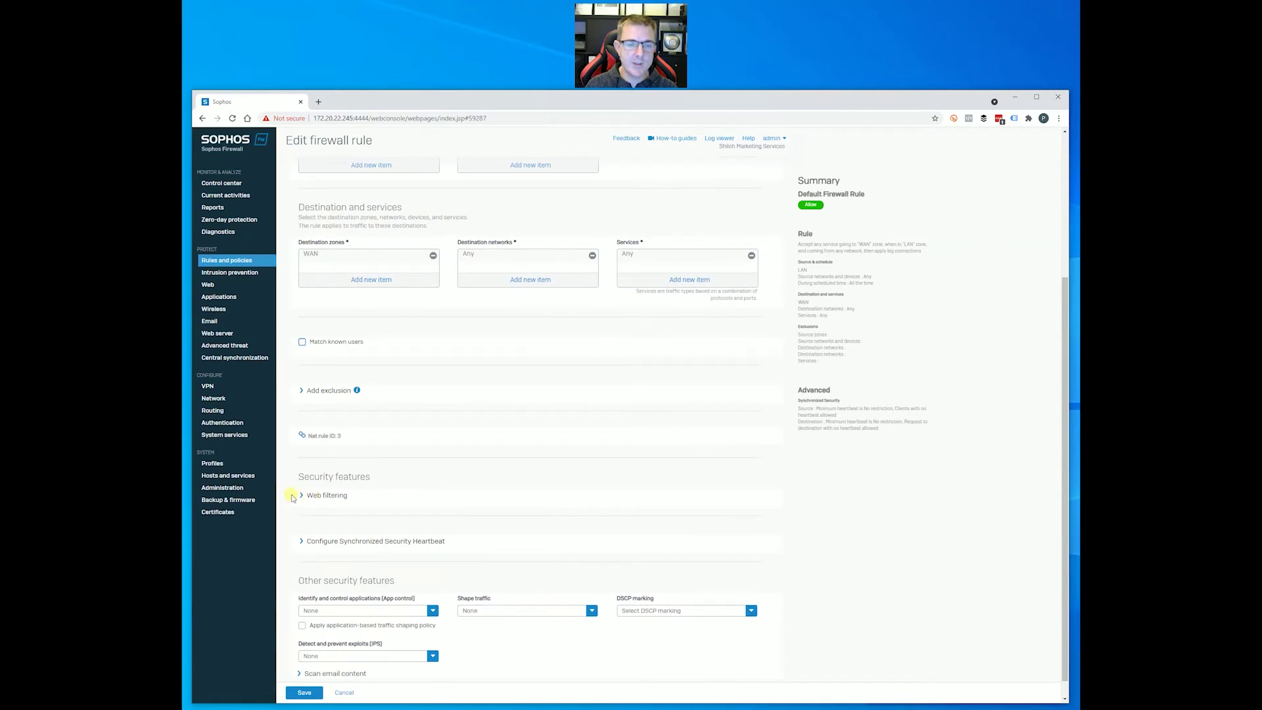
{"action": "left_click", "coordinate": [303, 495]}
{"action": "left_click", "coordinate": [359, 525]}
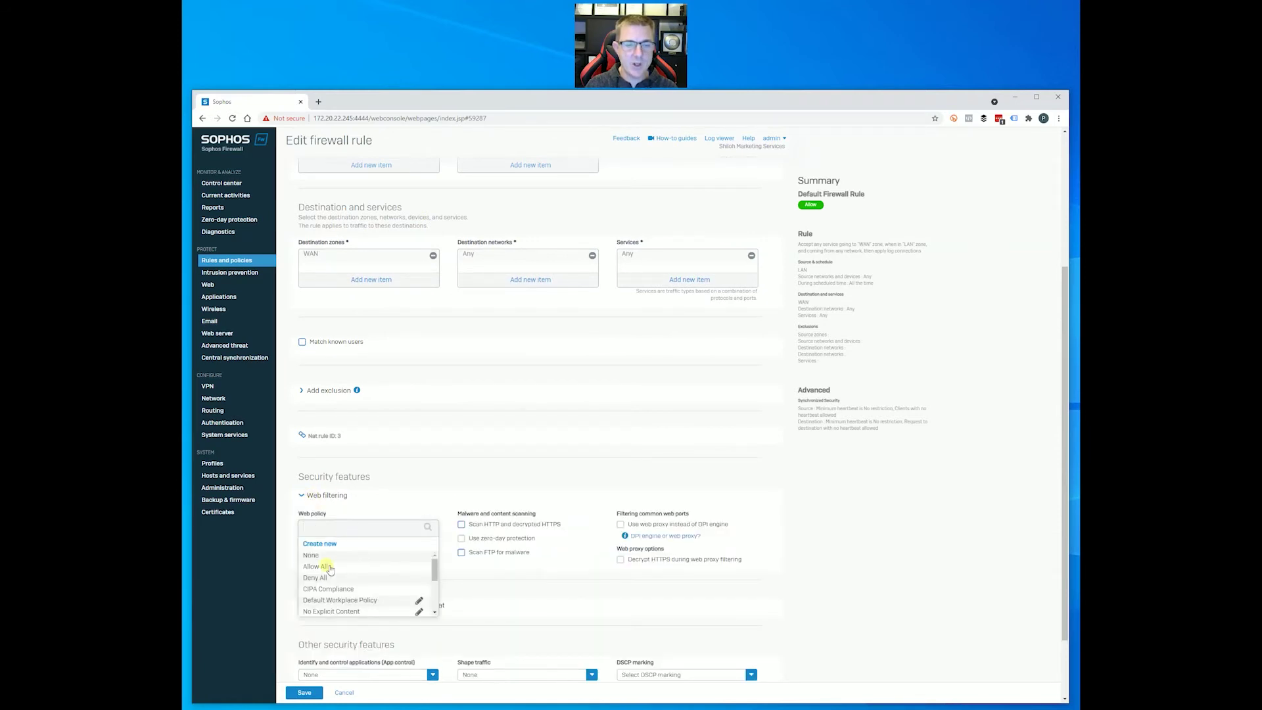
{"action": "left_click", "coordinate": [328, 600]}
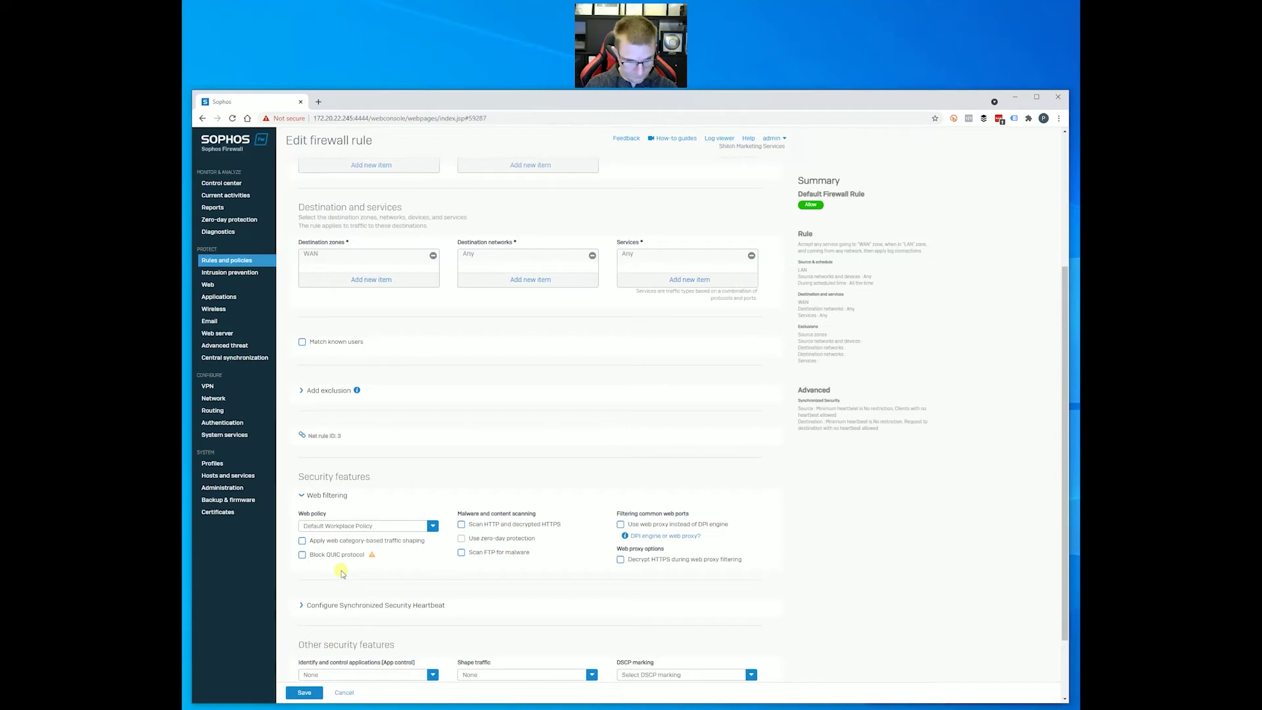
{"action": "left_click", "coordinate": [462, 525]}
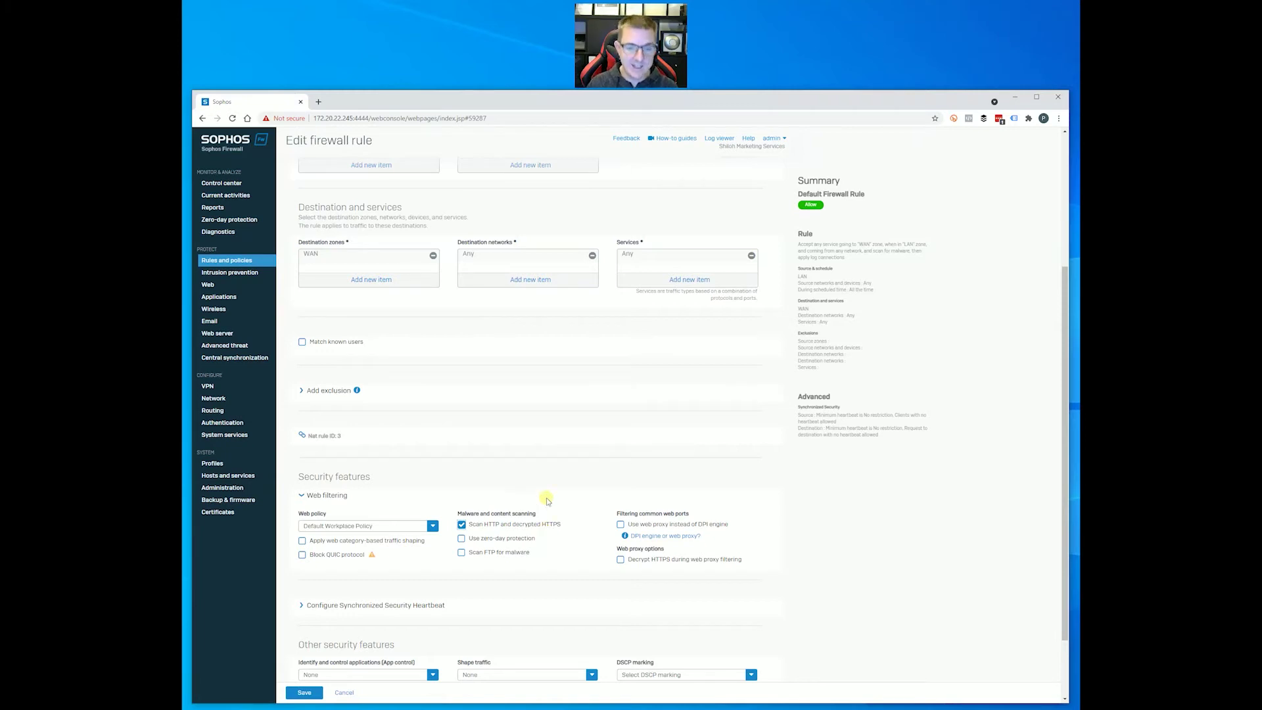
{"action": "left_click", "coordinate": [303, 693]}
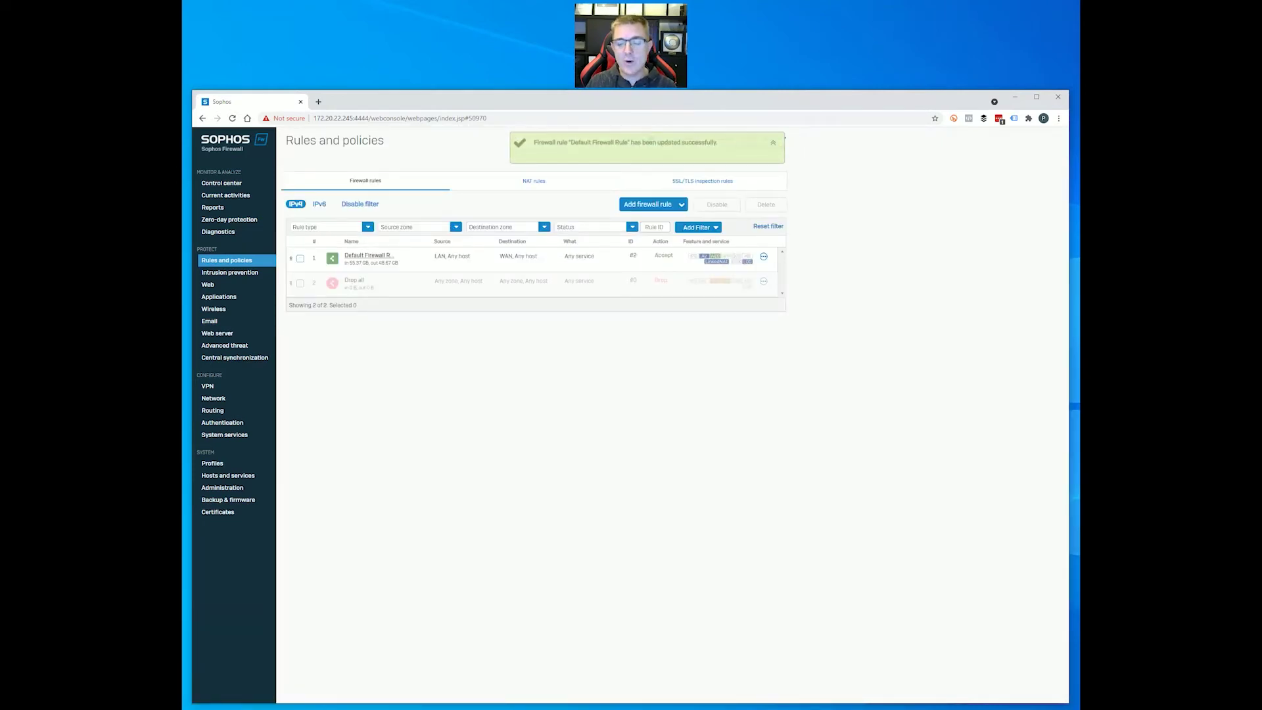
- Run a speed test with web filtering active, reaching 939.08 Mbps download and 2 ms ping
{"action": "left_click", "coordinate": [968, 567]}
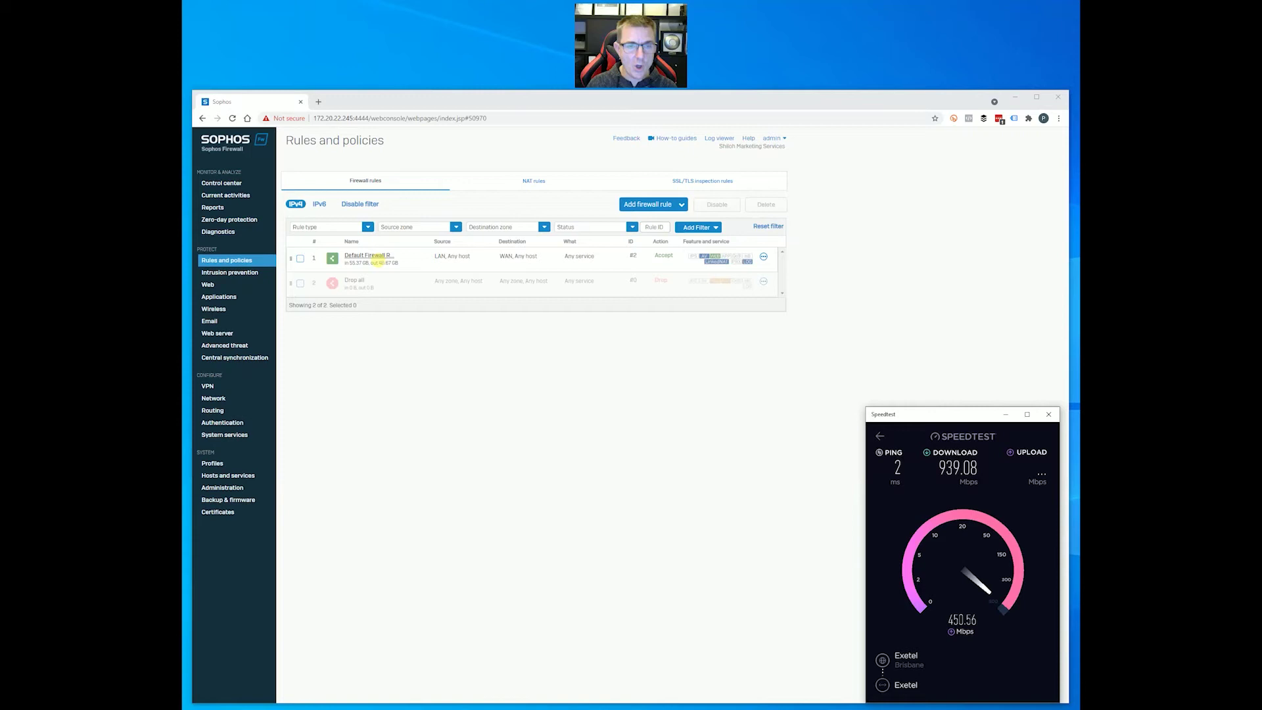
{"action": "left_click_drag", "start_coordinate": [372, 255], "coordinate": [317, 295]}
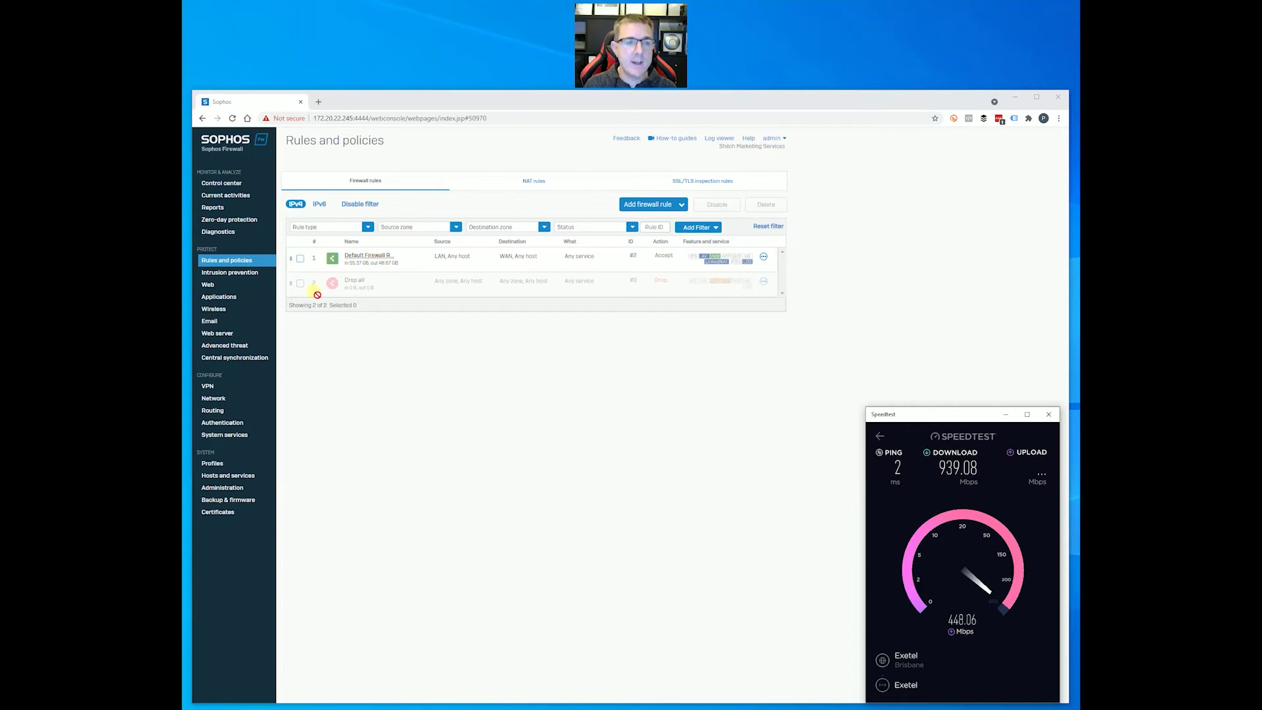
- Enable and apply advanced threat protection, then start another speed test
{"action": "left_click", "coordinate": [236, 344]}
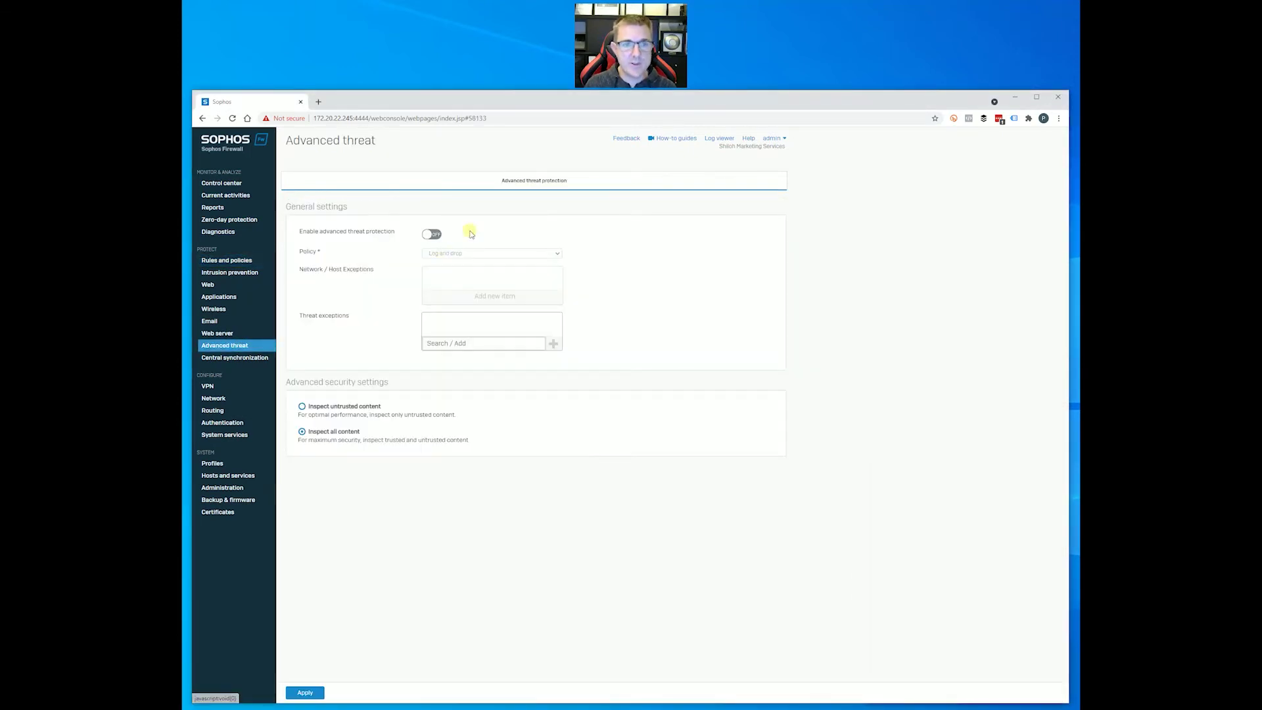
{"action": "left_click", "coordinate": [437, 235]}
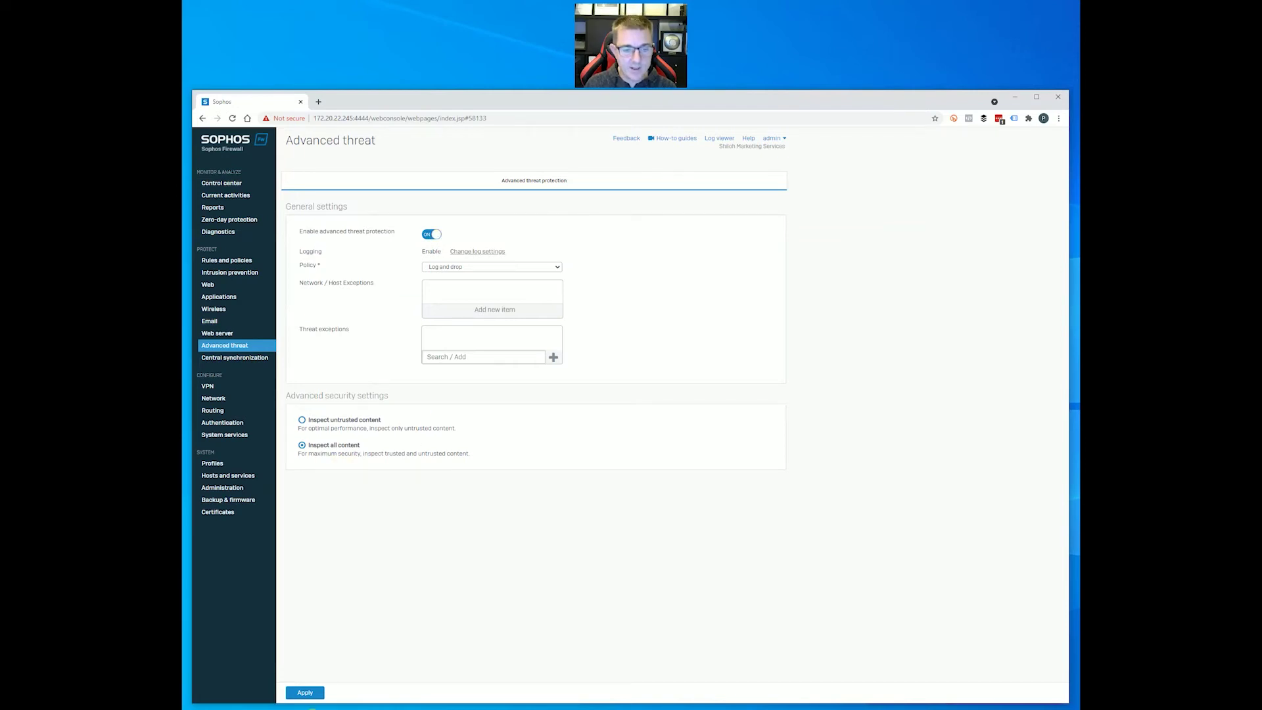
{"action": "left_click", "coordinate": [310, 694]}
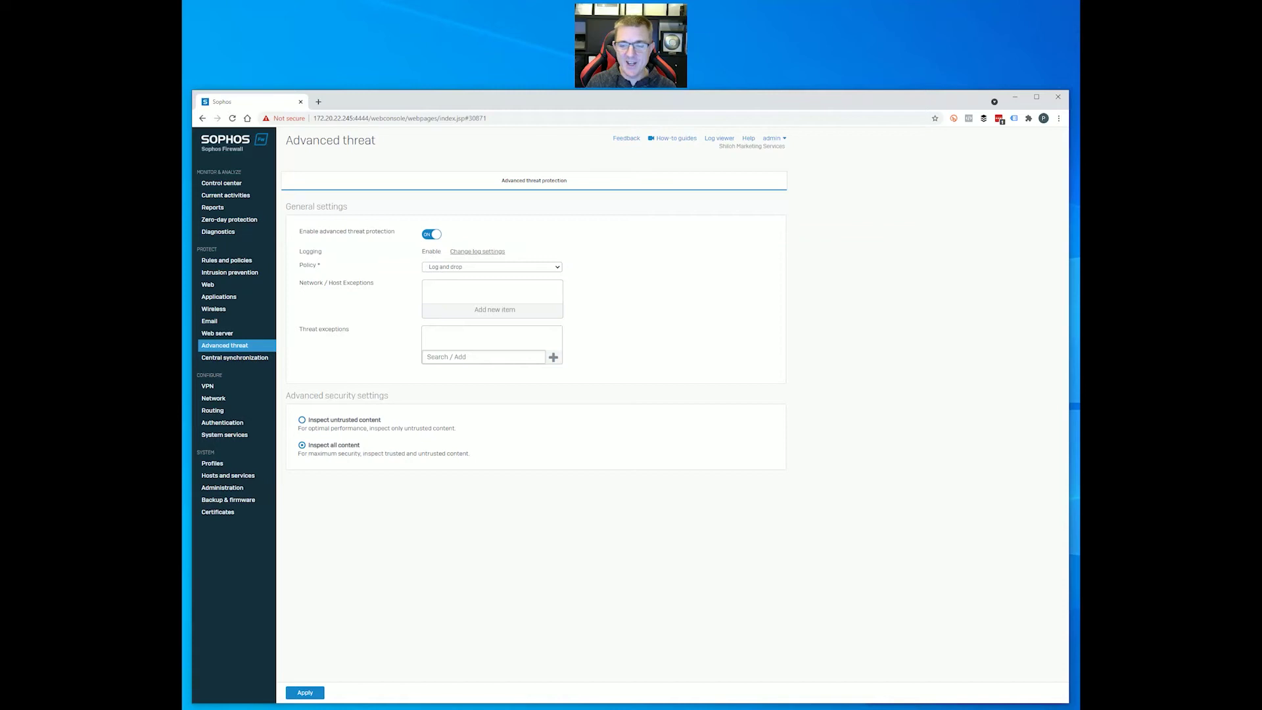
{"action": "key", "text": "alt+Tab"}
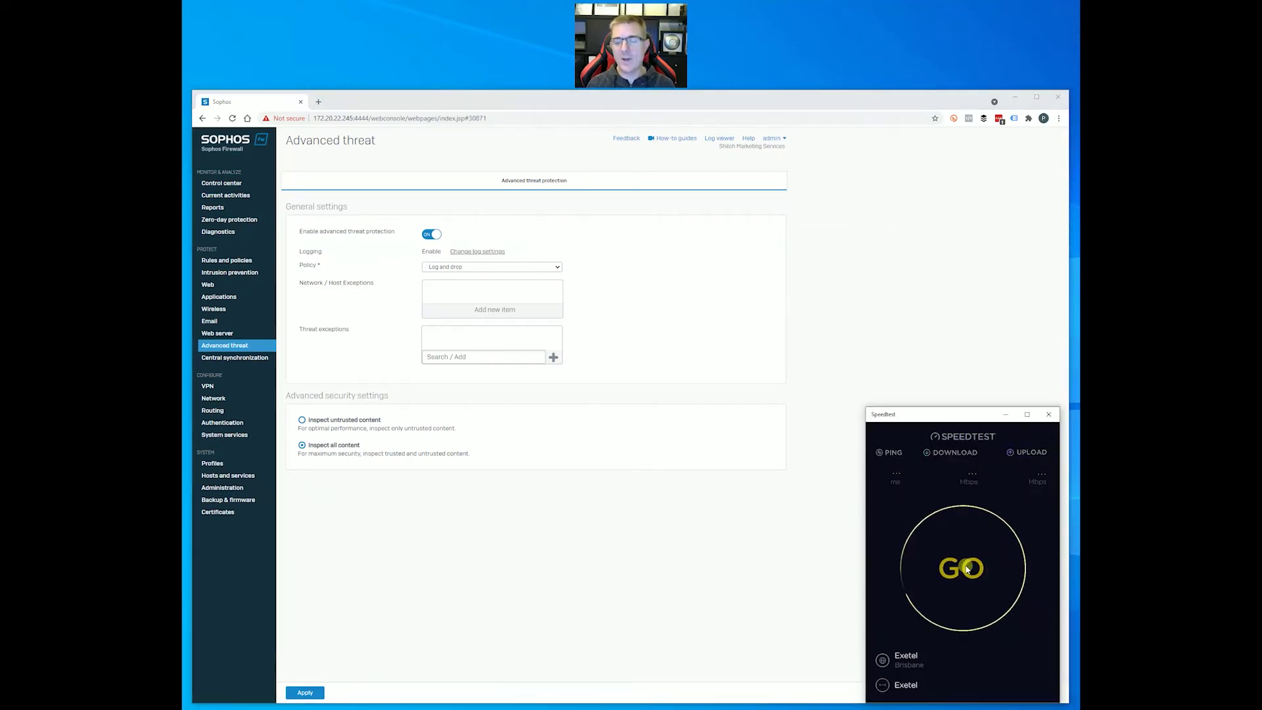
{"action": "left_click", "coordinate": [967, 569]}
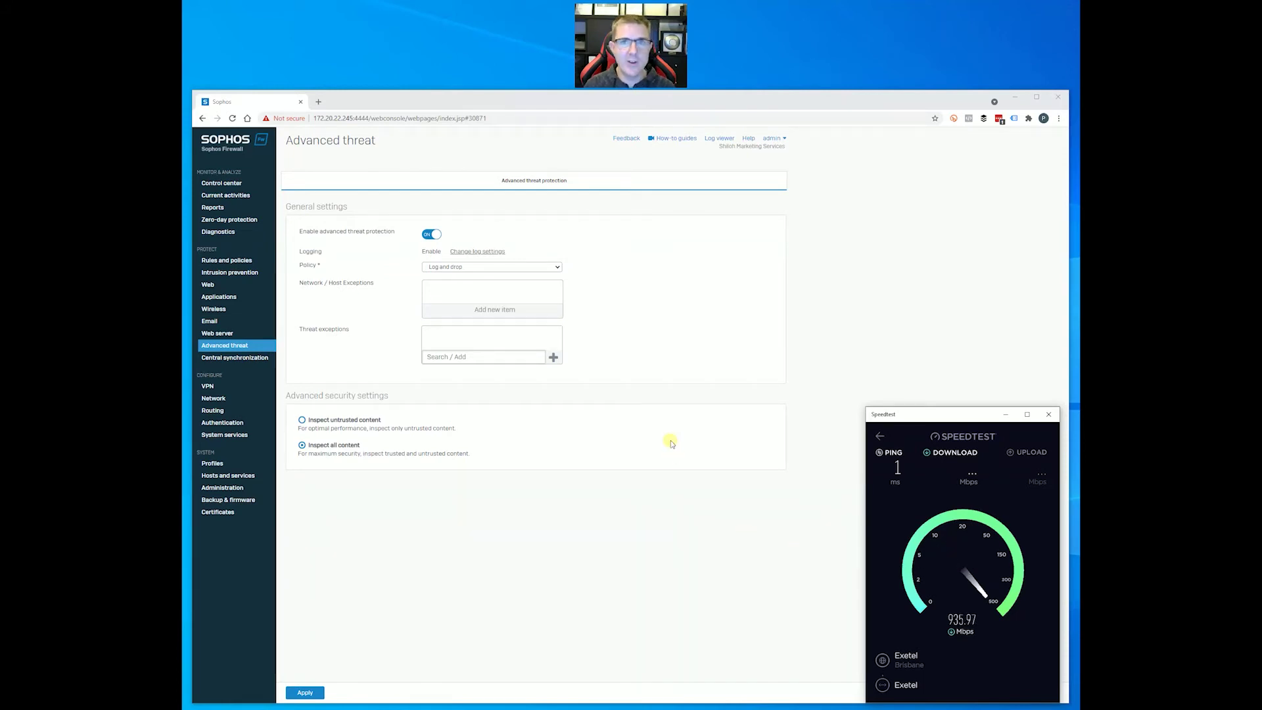
- Set web scanning to Dual engine with Batch (maximum protection) proxy mode and apply it
{"action": "left_click", "coordinate": [233, 261]}
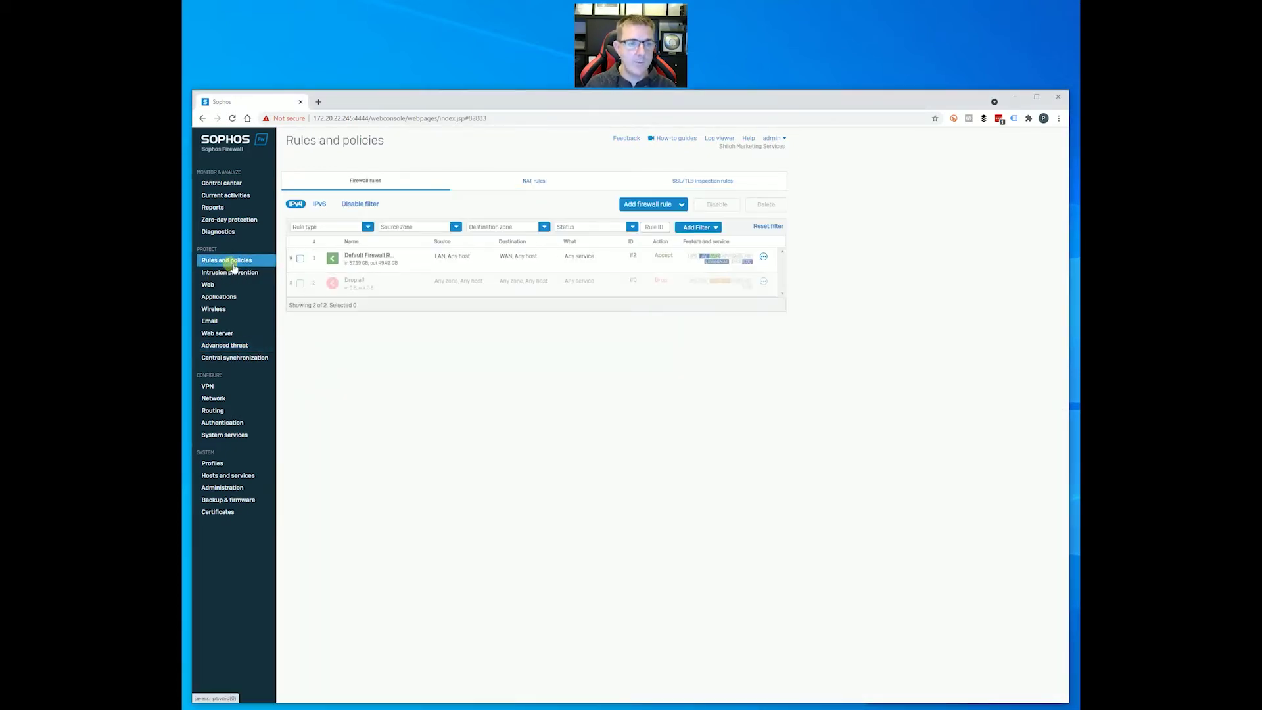
{"action": "left_click", "coordinate": [208, 285]}
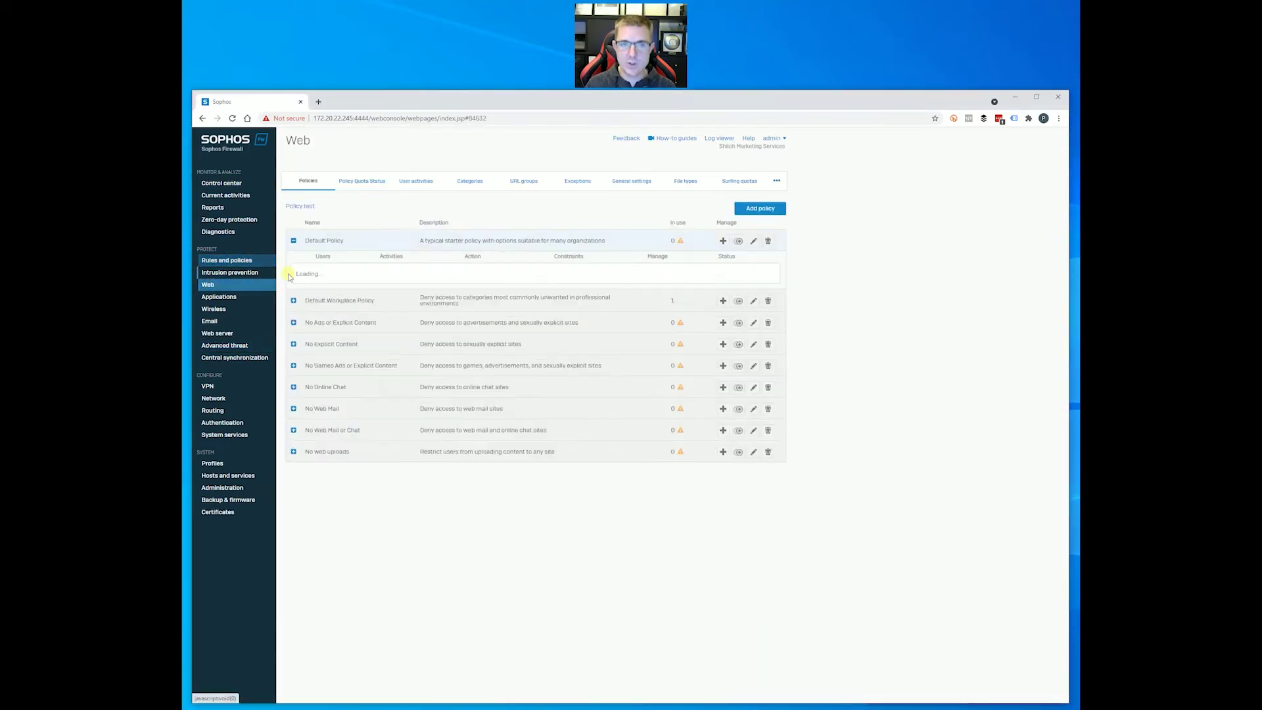
{"action": "left_click", "coordinate": [639, 183]}
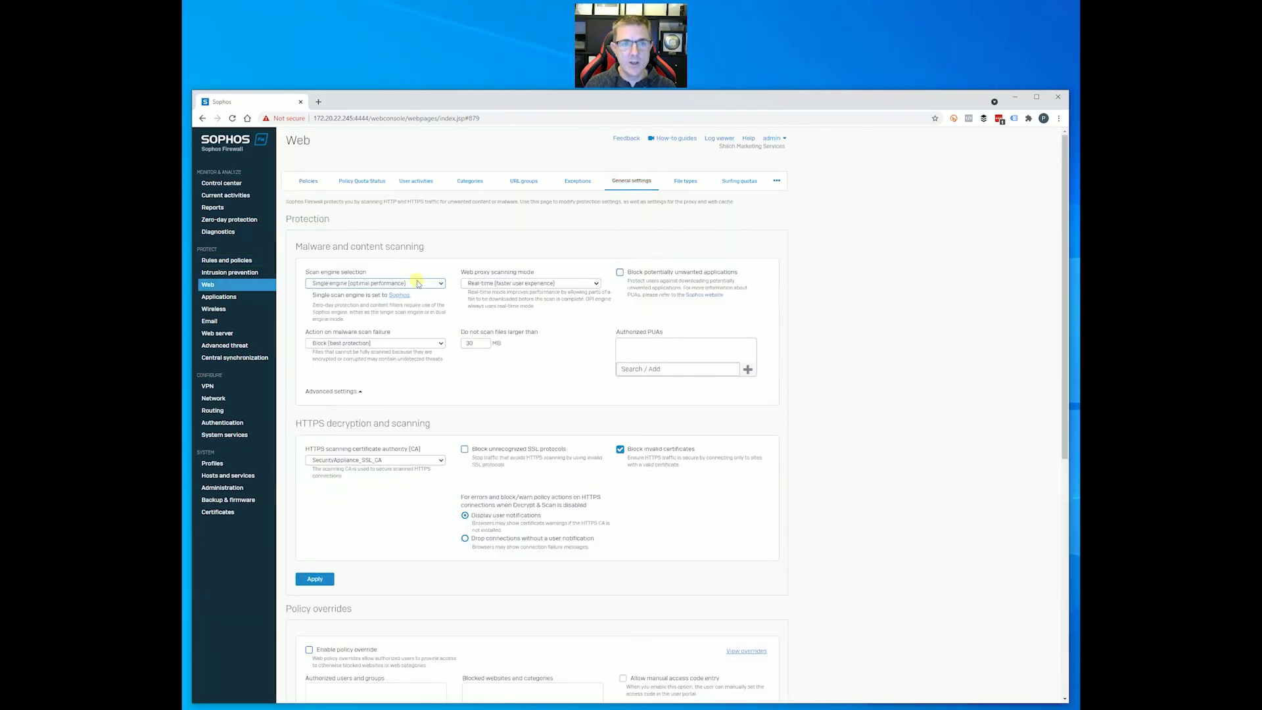
{"action": "left_click", "coordinate": [367, 283]}
{"action": "left_click", "coordinate": [362, 301]}
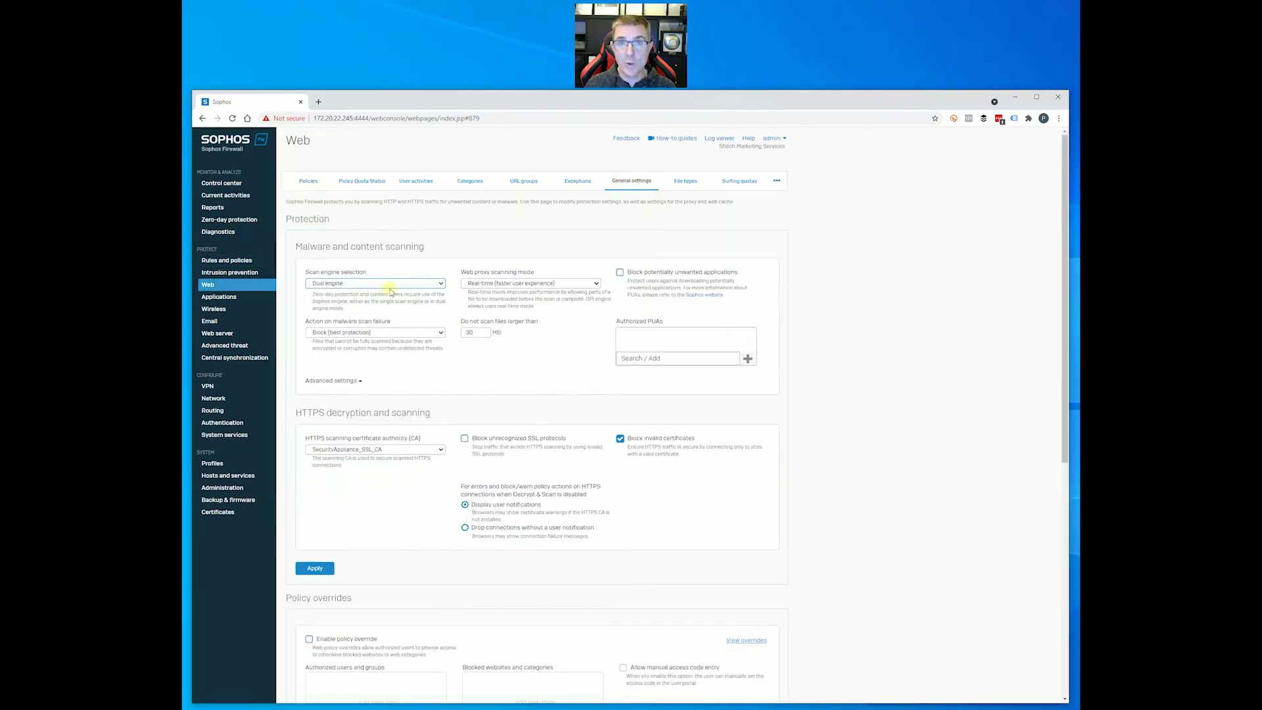
{"action": "left_click", "coordinate": [488, 283]}
{"action": "left_click", "coordinate": [491, 301]}
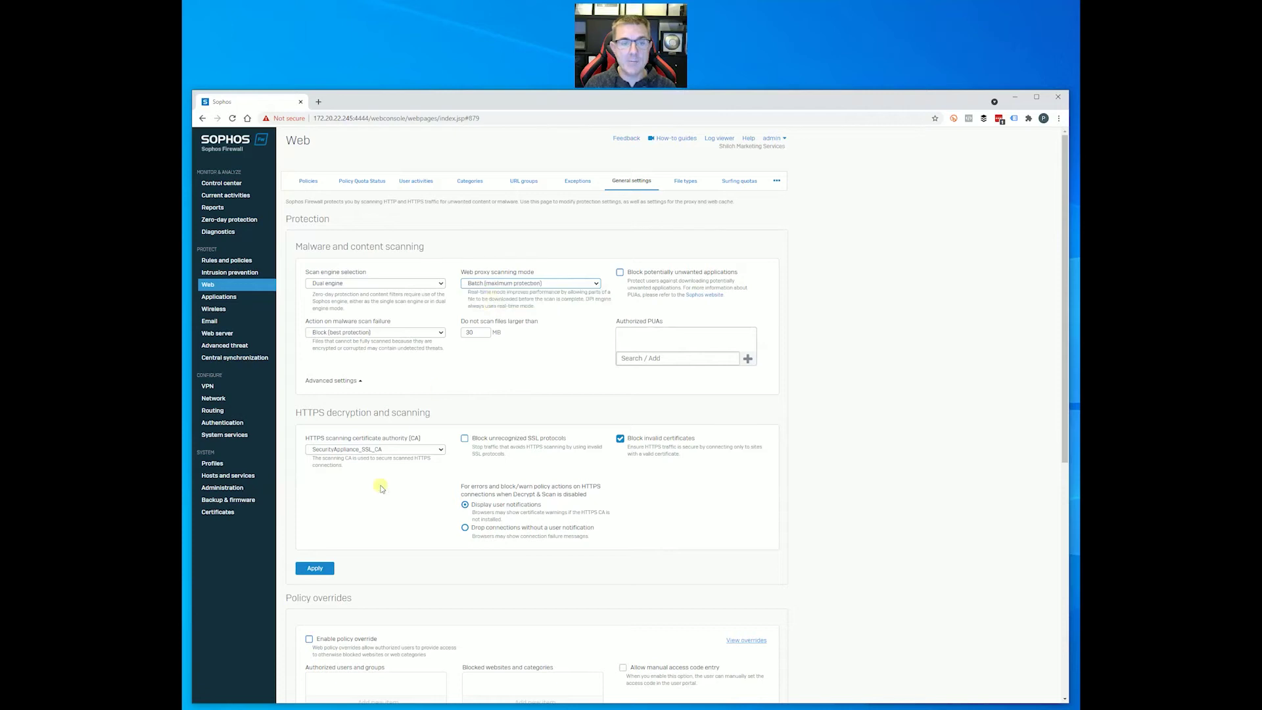
{"action": "left_click", "coordinate": [320, 568]}
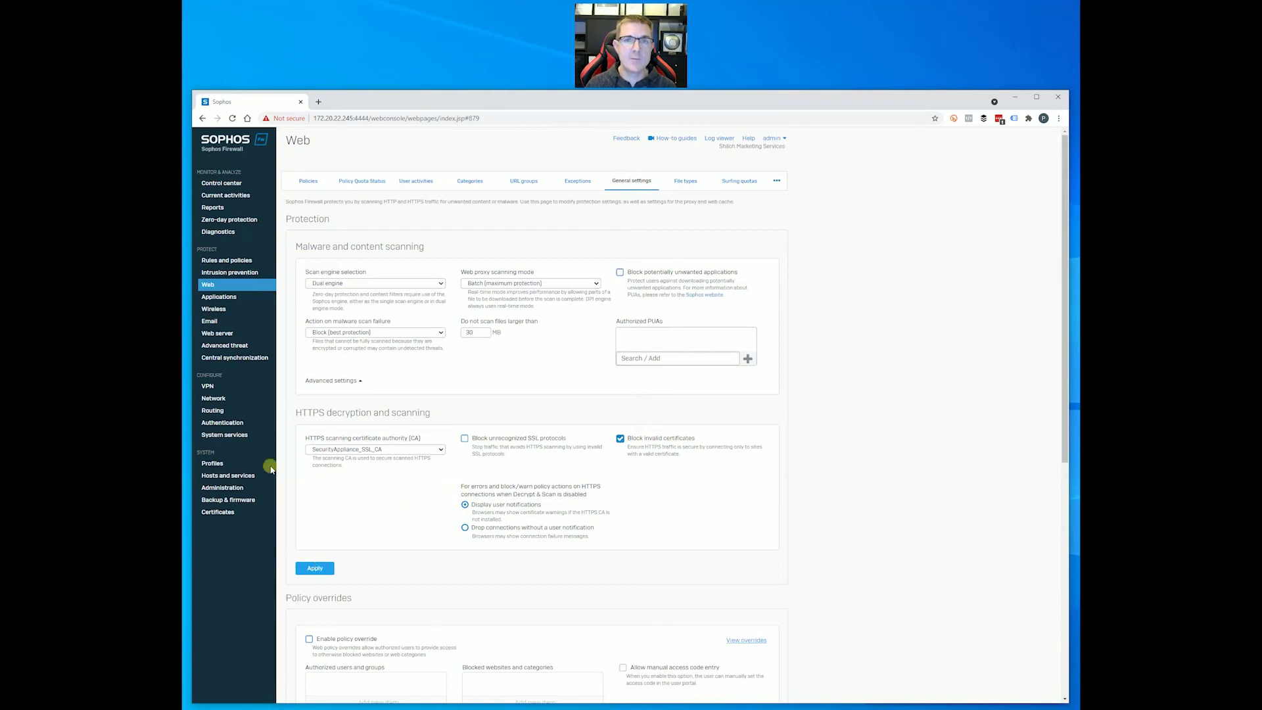
- Return to the firewall rules list, then rerun Speedtest under dual-engine scanning, reaching 936.06 Mbps download
{"action": "left_click", "coordinate": [235, 262]}
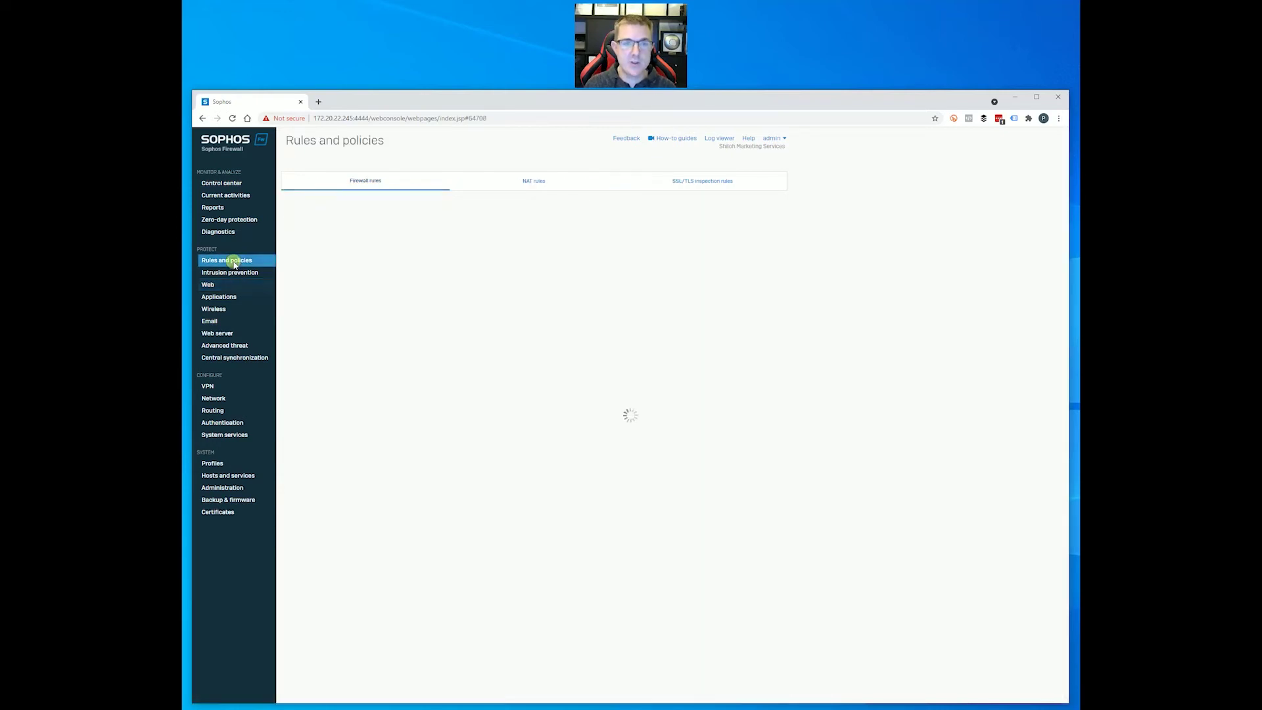
{"action": "key", "text": "alt+Tab"}
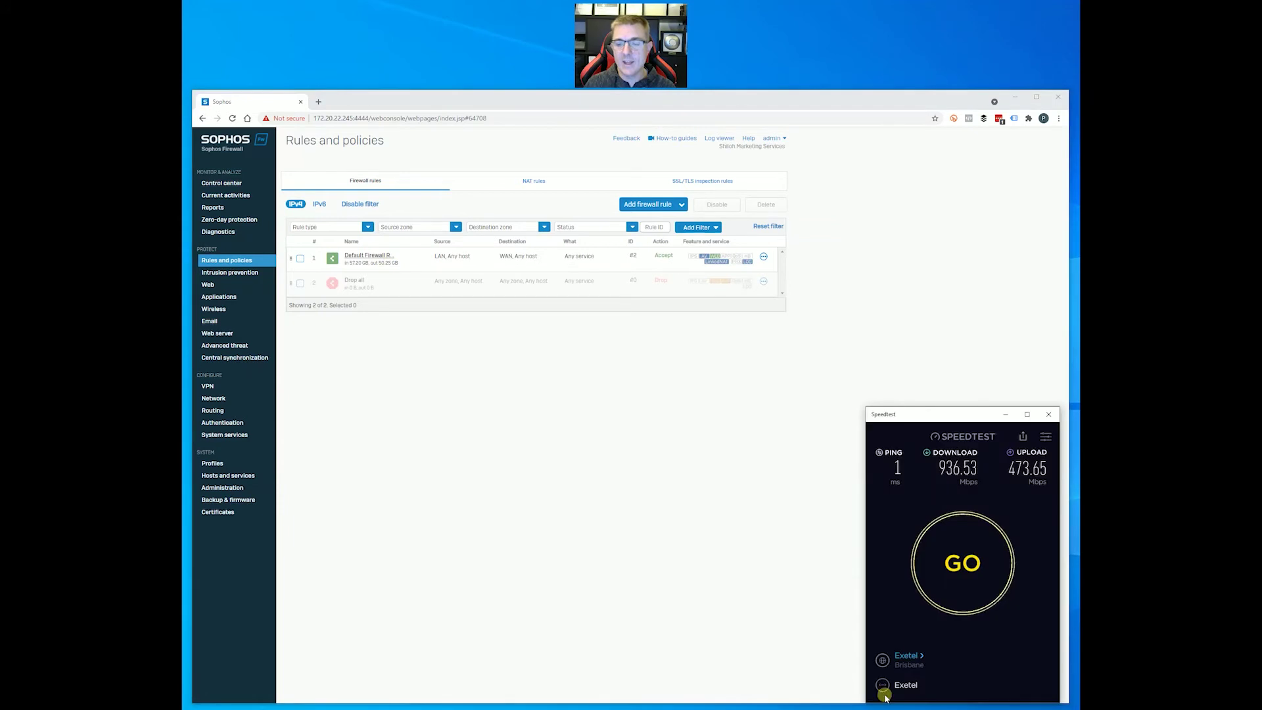
{"action": "left_click", "coordinate": [956, 563]}
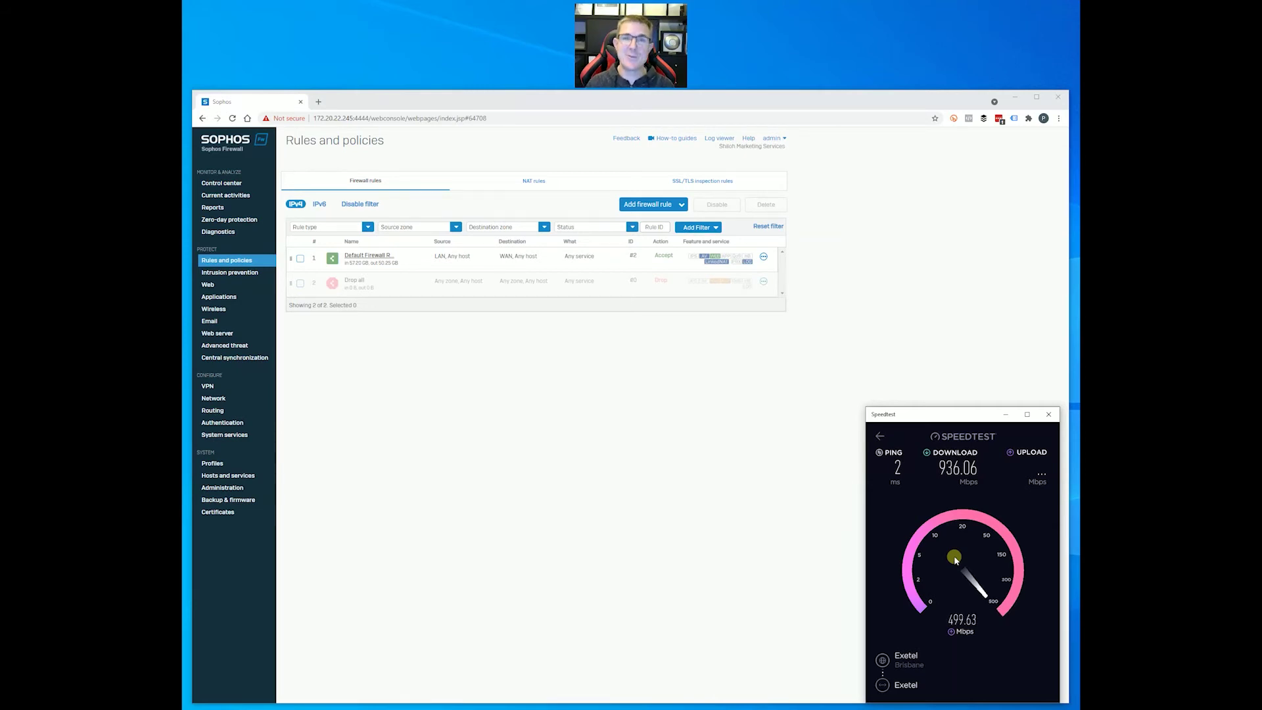
- Set the Default Firewall Rule's app control to Block generally unwanted apps and save the rule
{"action": "left_click", "coordinate": [357, 255]}
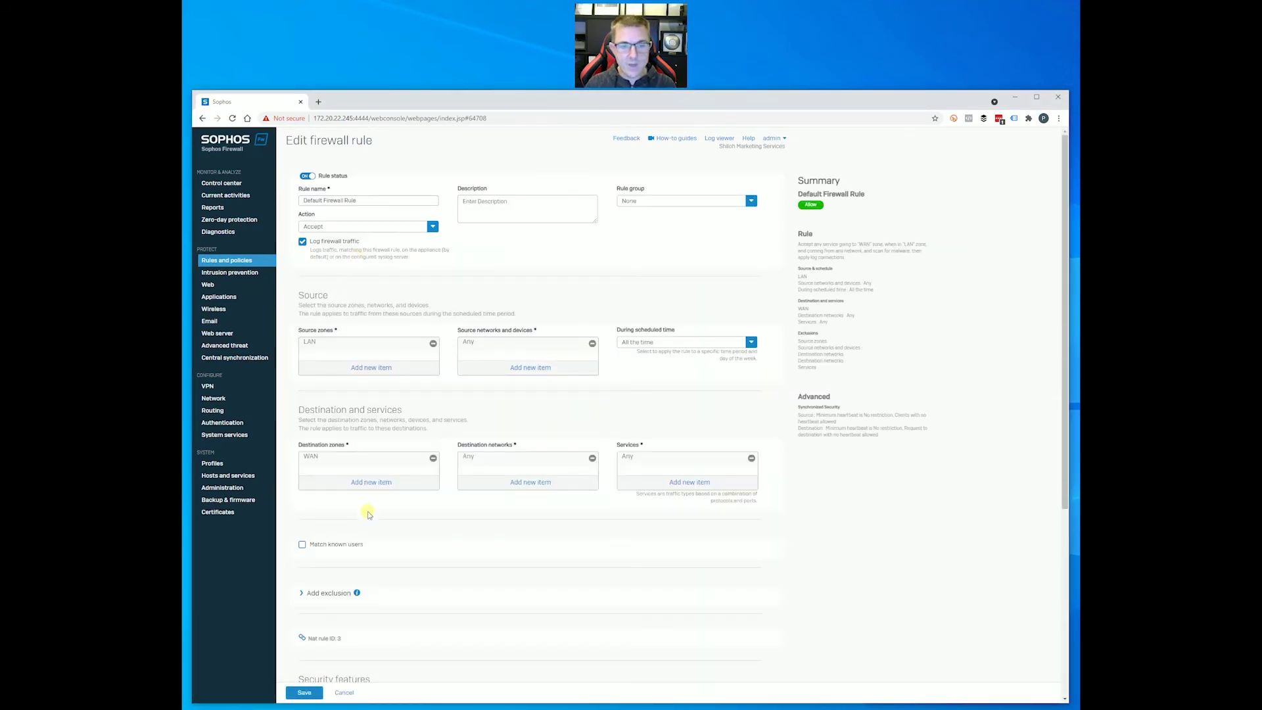
{"action": "scroll", "coordinate": [423, 598], "scroll_direction": "down", "scroll_amount": 3}
{"action": "scroll", "coordinate": [415, 598], "scroll_direction": "down", "scroll_amount": 1}
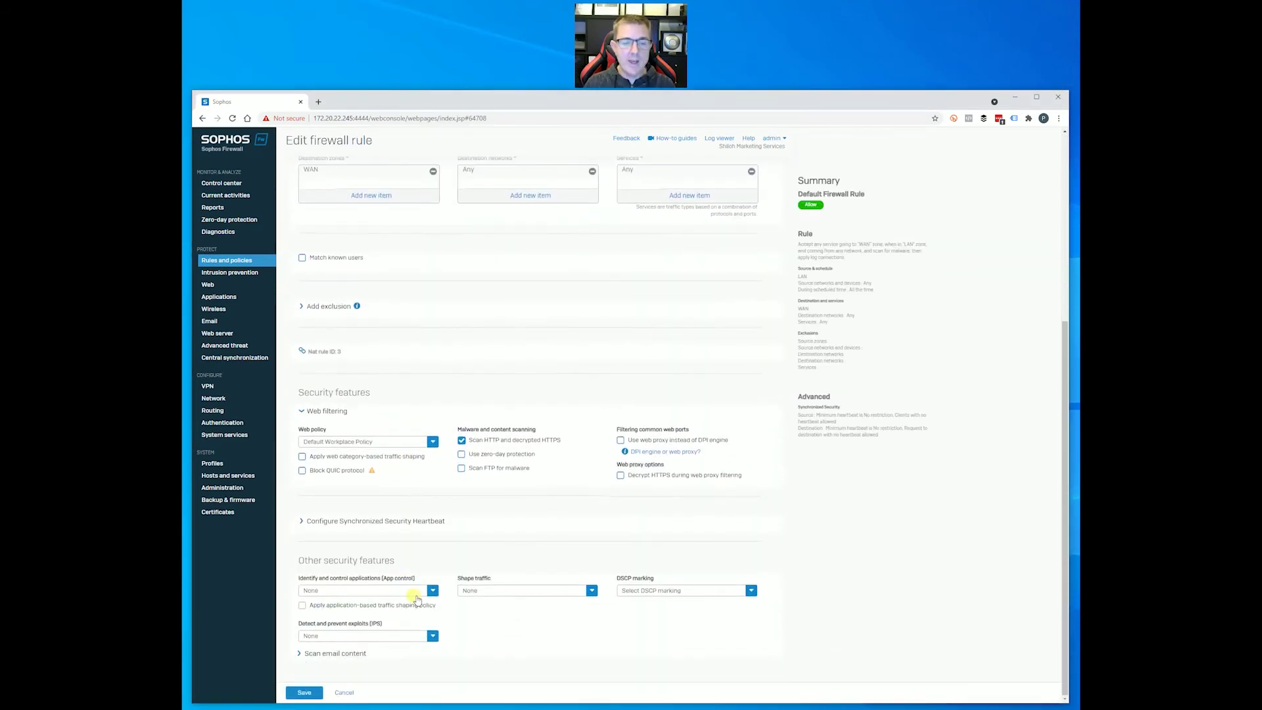
{"action": "left_click", "coordinate": [410, 593]}
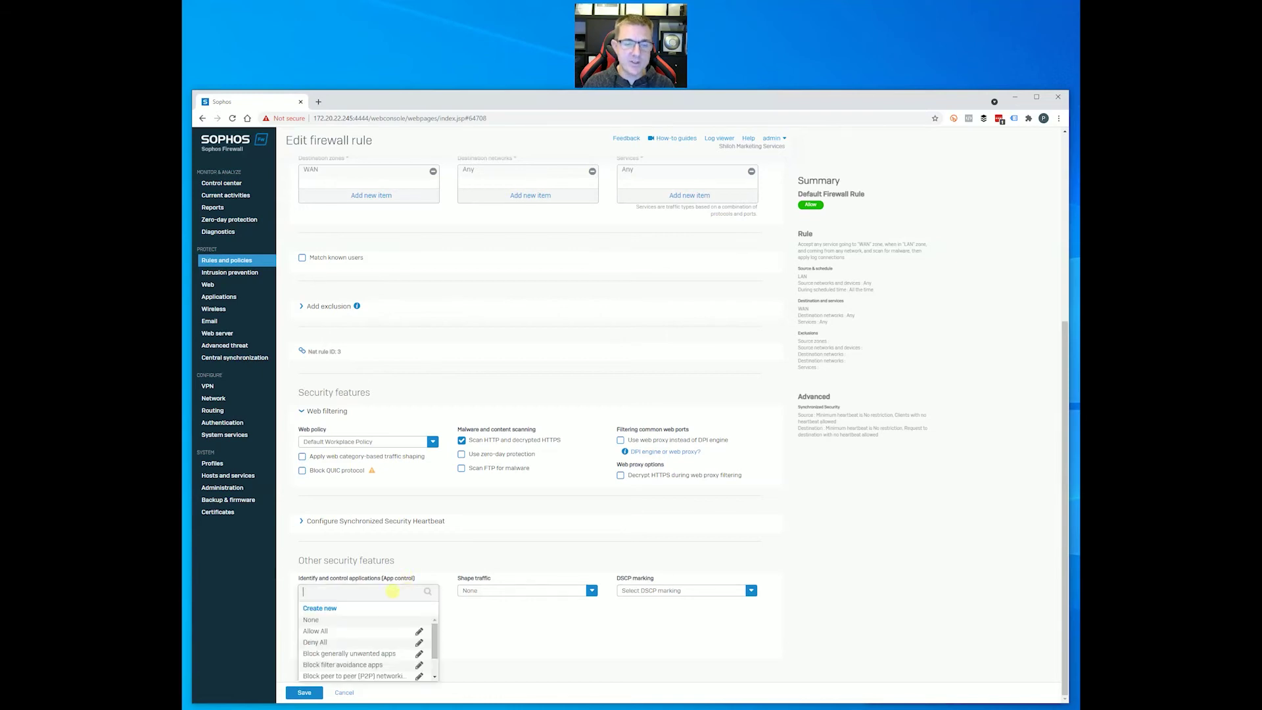
{"action": "left_click", "coordinate": [334, 655]}
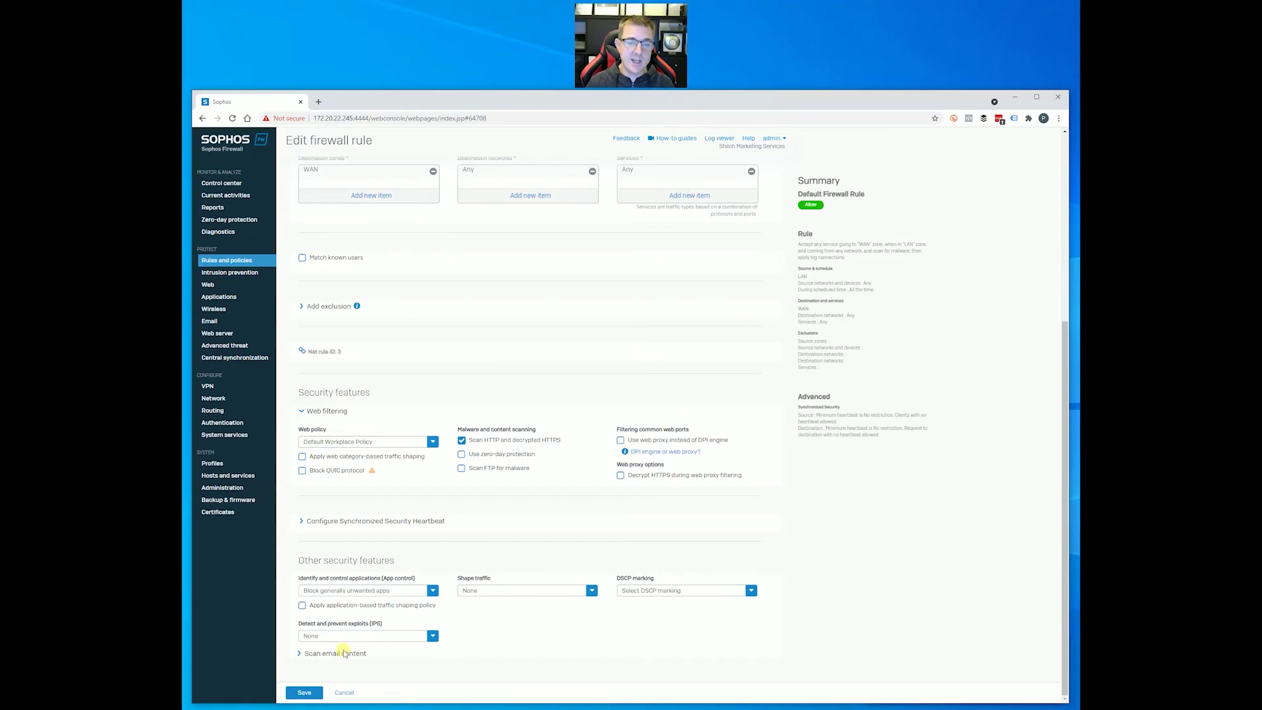
{"action": "left_click", "coordinate": [301, 693]}
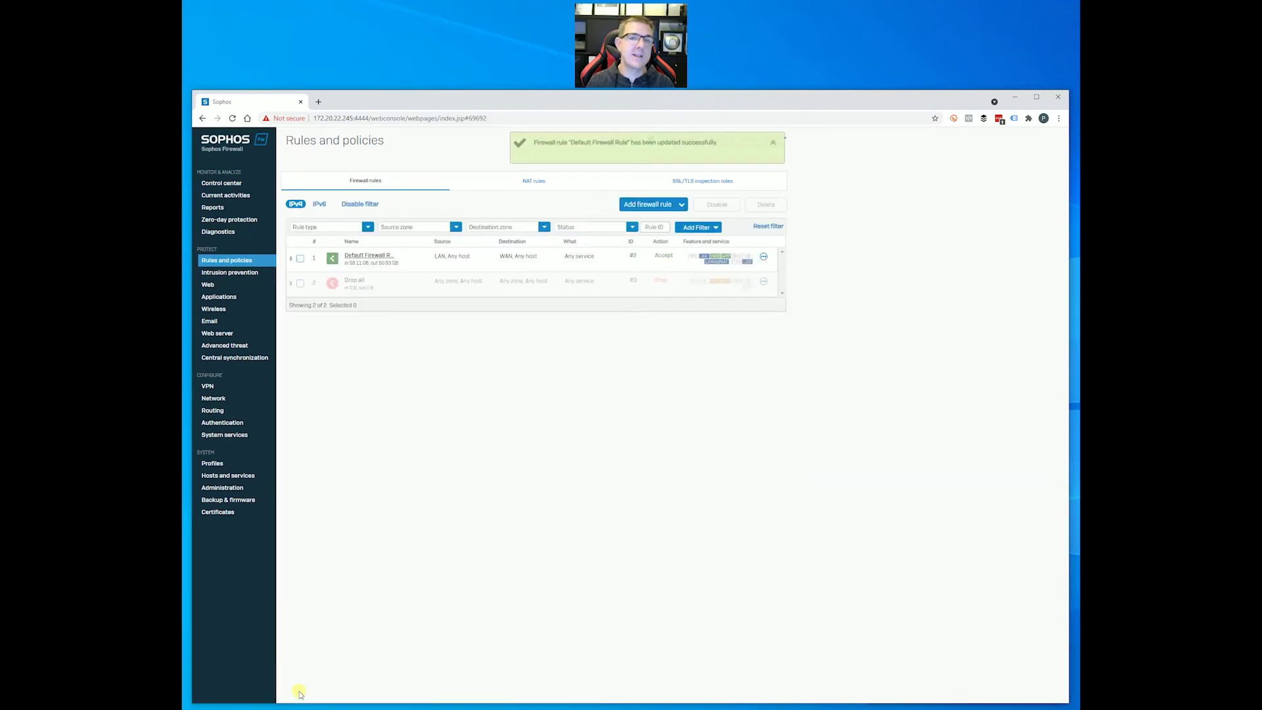
- Run two fresh Speedtest tests with app control applied, showing 2 ms ping and 922.70 Mbps download
{"action": "left_click", "coordinate": [568, 706]}
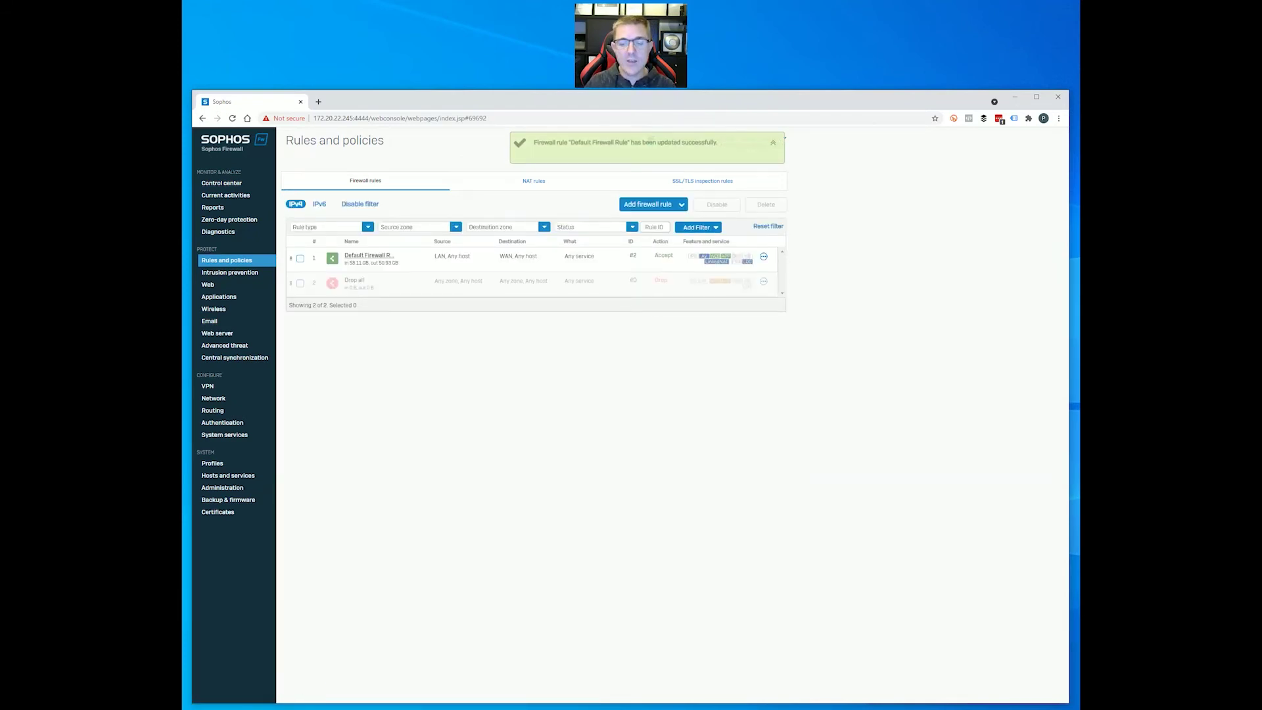
{"action": "left_click", "coordinate": [951, 566]}
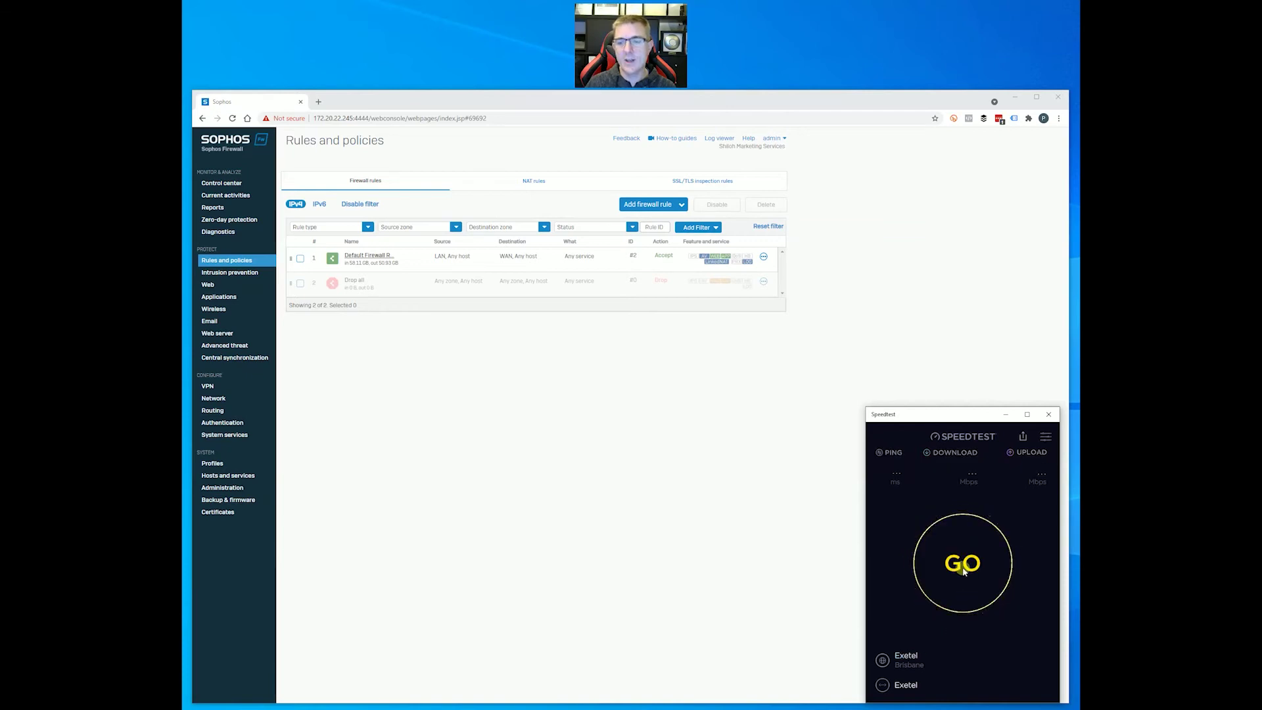
{"action": "left_click", "coordinate": [964, 570]}
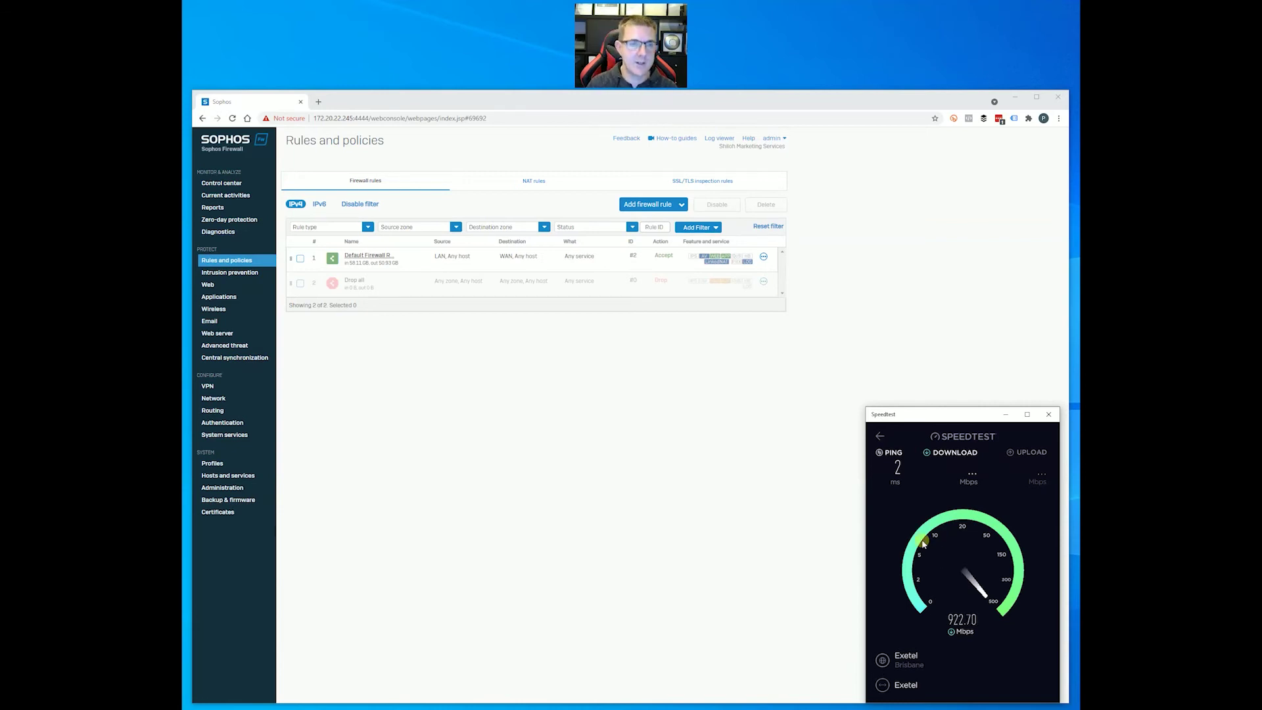
- Tick Use zero-day protection under the Default Firewall Rule's web filtering and save the rule
{"action": "left_click", "coordinate": [381, 256]}
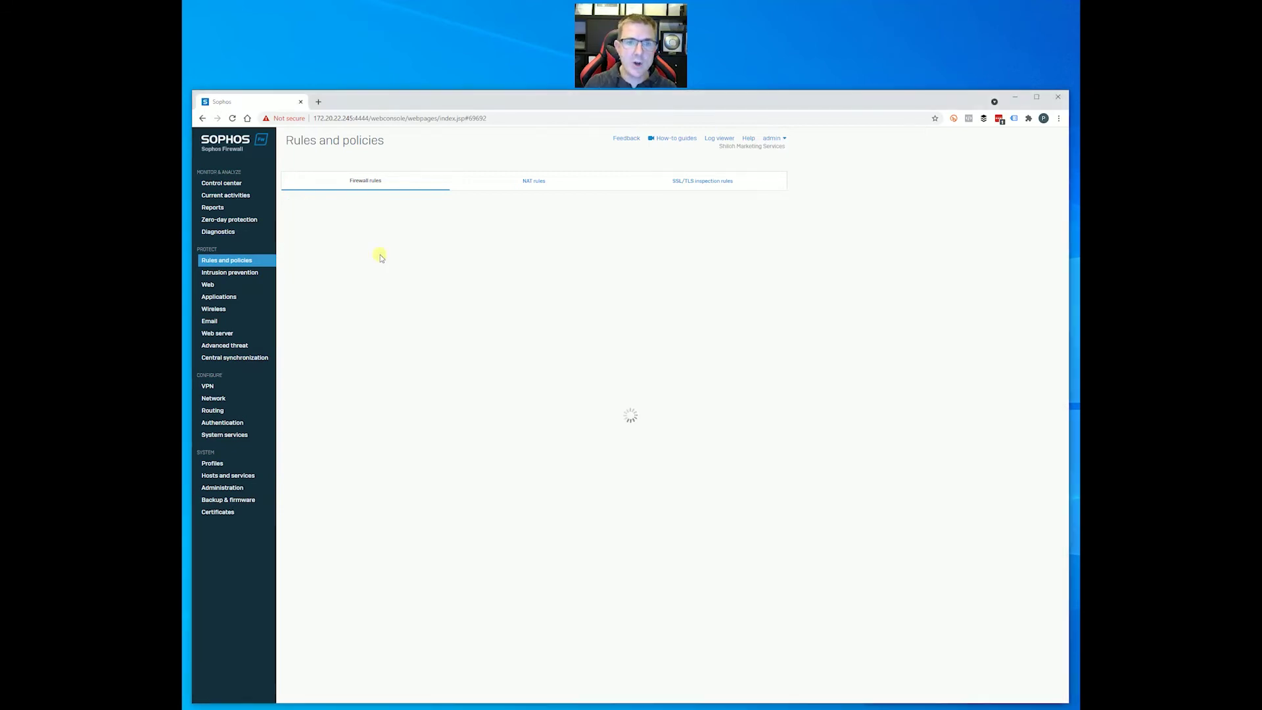
{"action": "scroll", "coordinate": [404, 575], "scroll_direction": "down", "scroll_amount": 4}
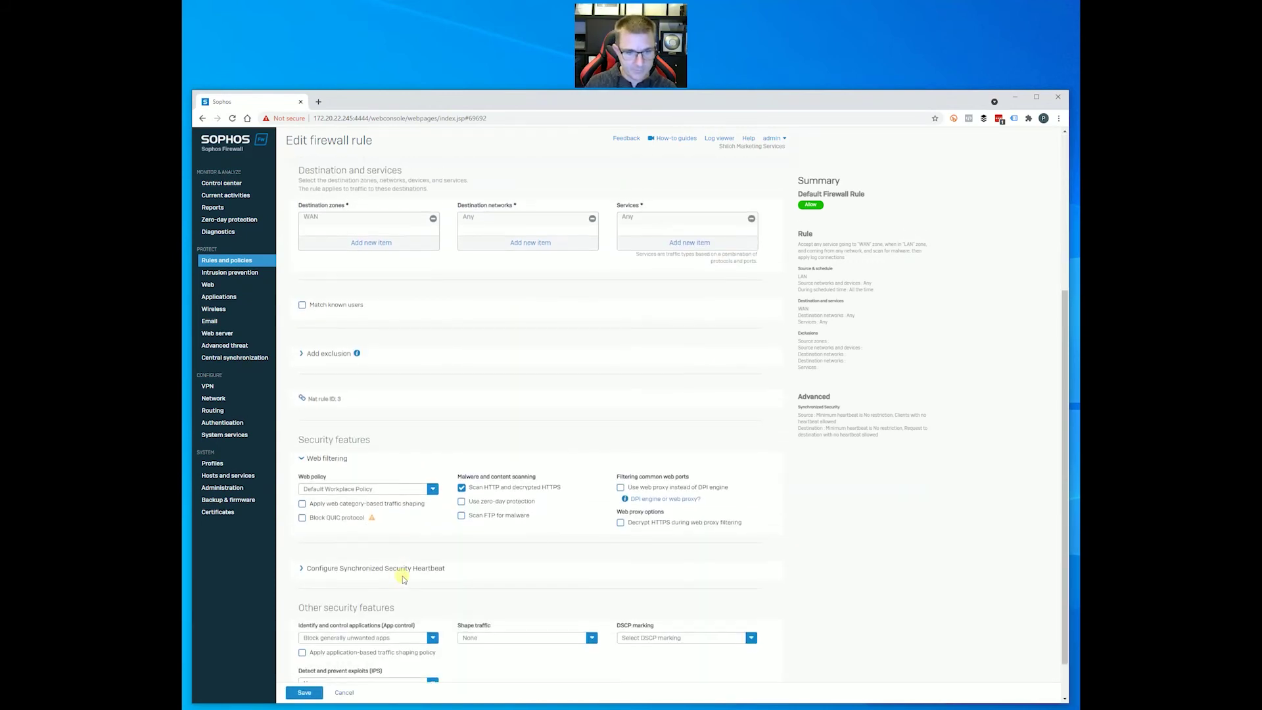
{"action": "left_click", "coordinate": [461, 491]}
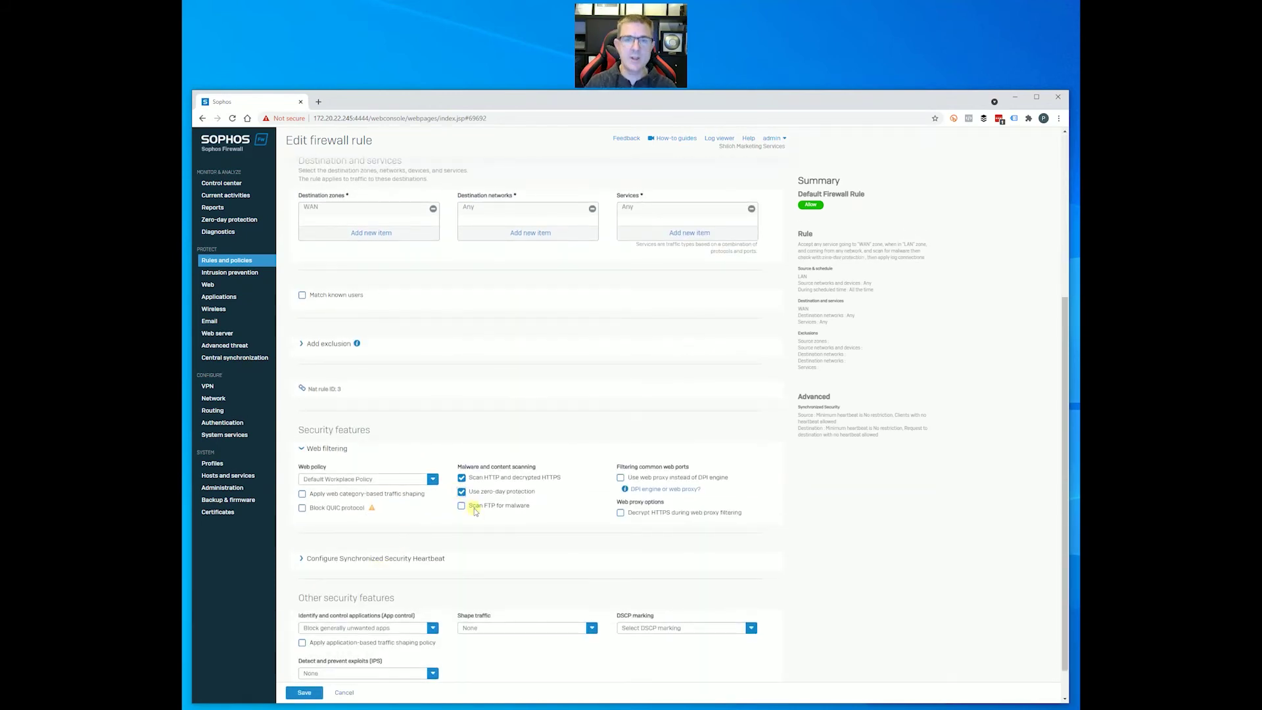
{"action": "left_click", "coordinate": [307, 692]}
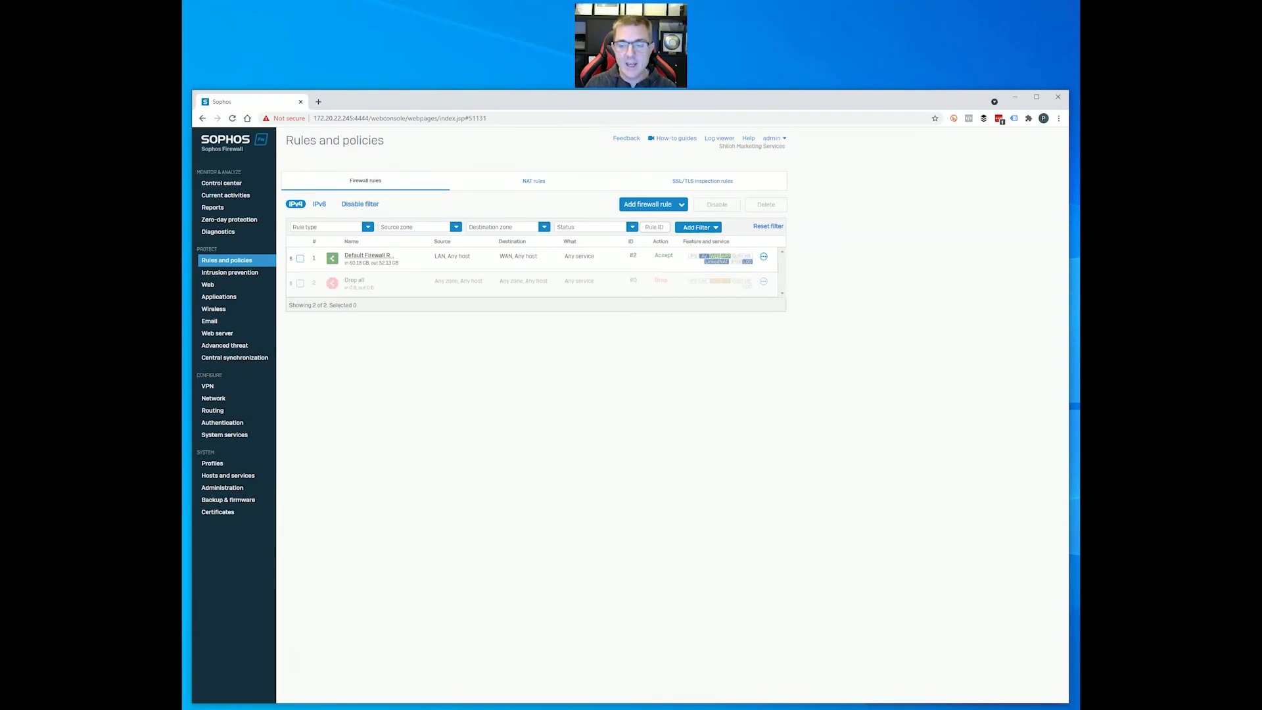
- Rerun Speedtest with zero-day protection on (936.12 Mbps download), then open the Intrusion prevention page
{"action": "key", "text": "alt+Tab"}
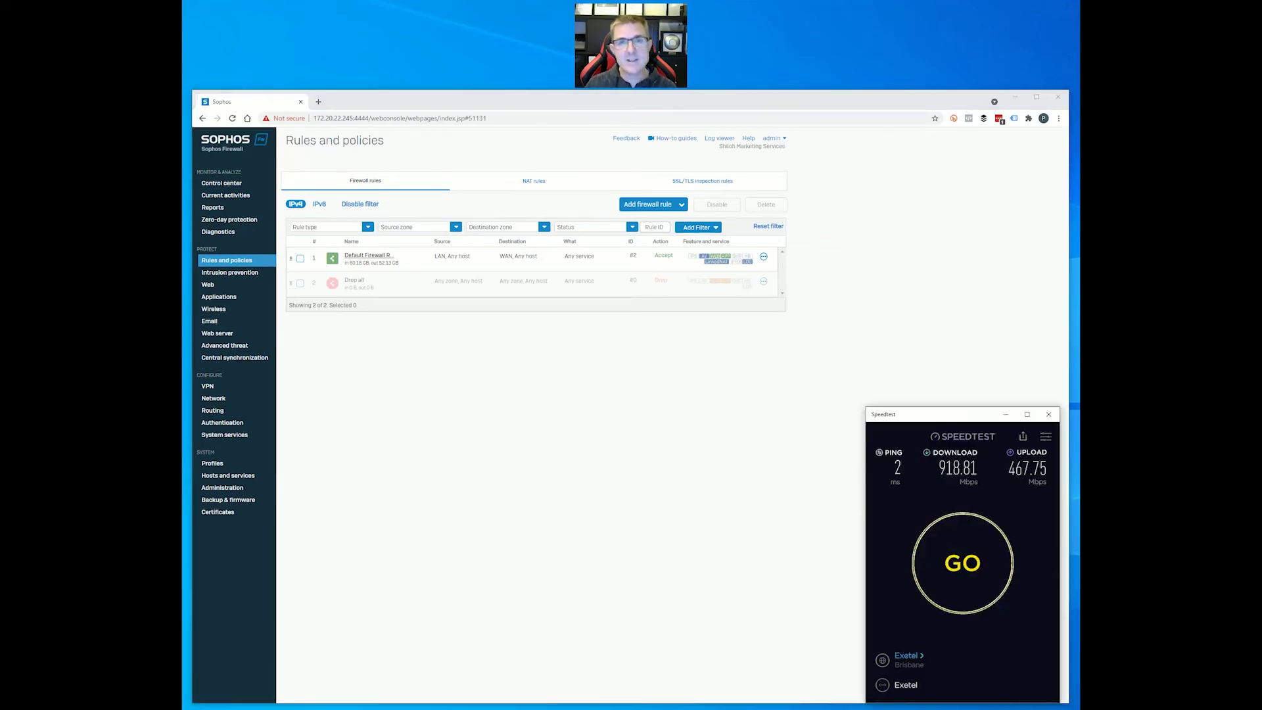
{"action": "left_click", "coordinate": [963, 564]}
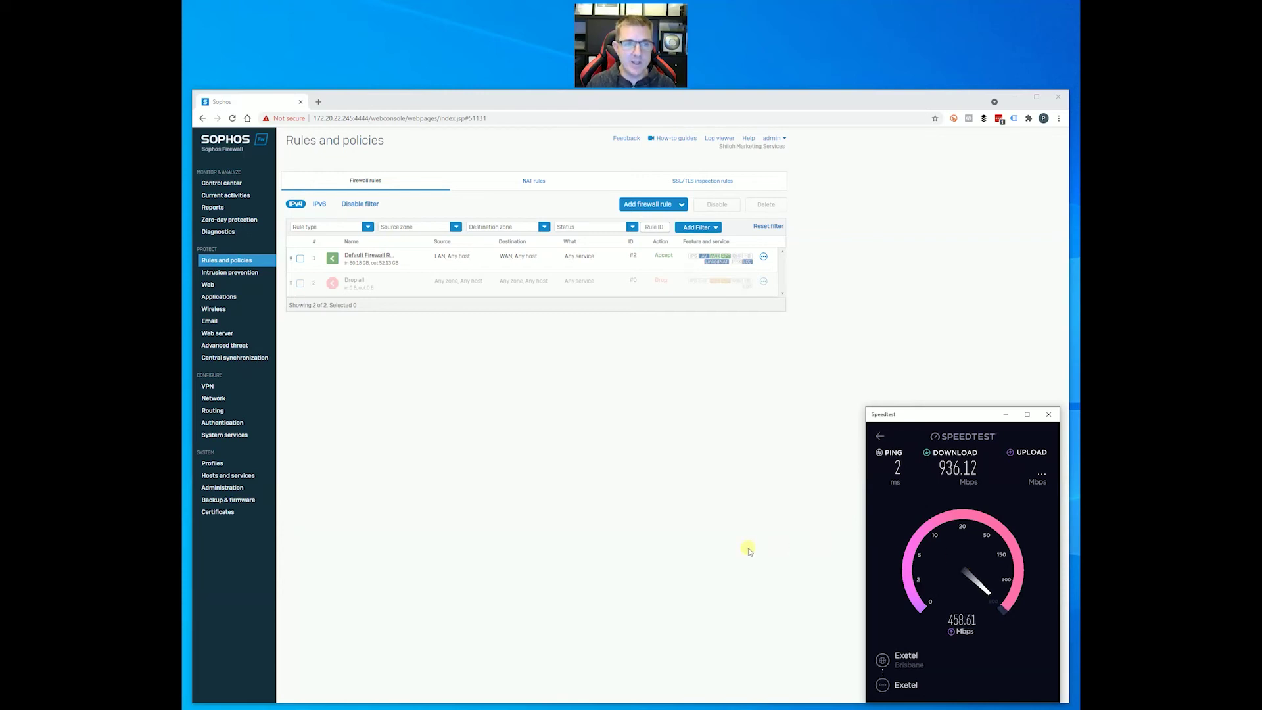
{"action": "left_click", "coordinate": [228, 275]}
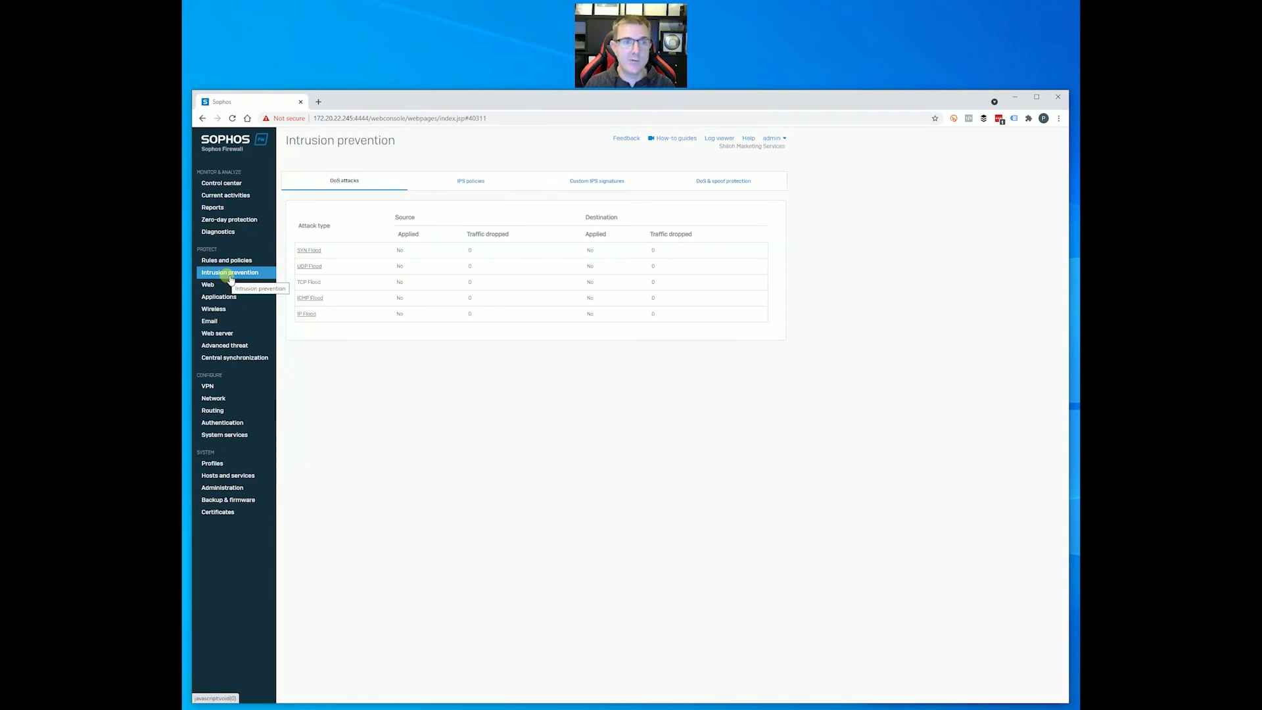
- Set the Default Firewall Rule's Detect and prevent exploits (IPS) policy to generalpolicy and save the rule
{"action": "left_click", "coordinate": [230, 262]}
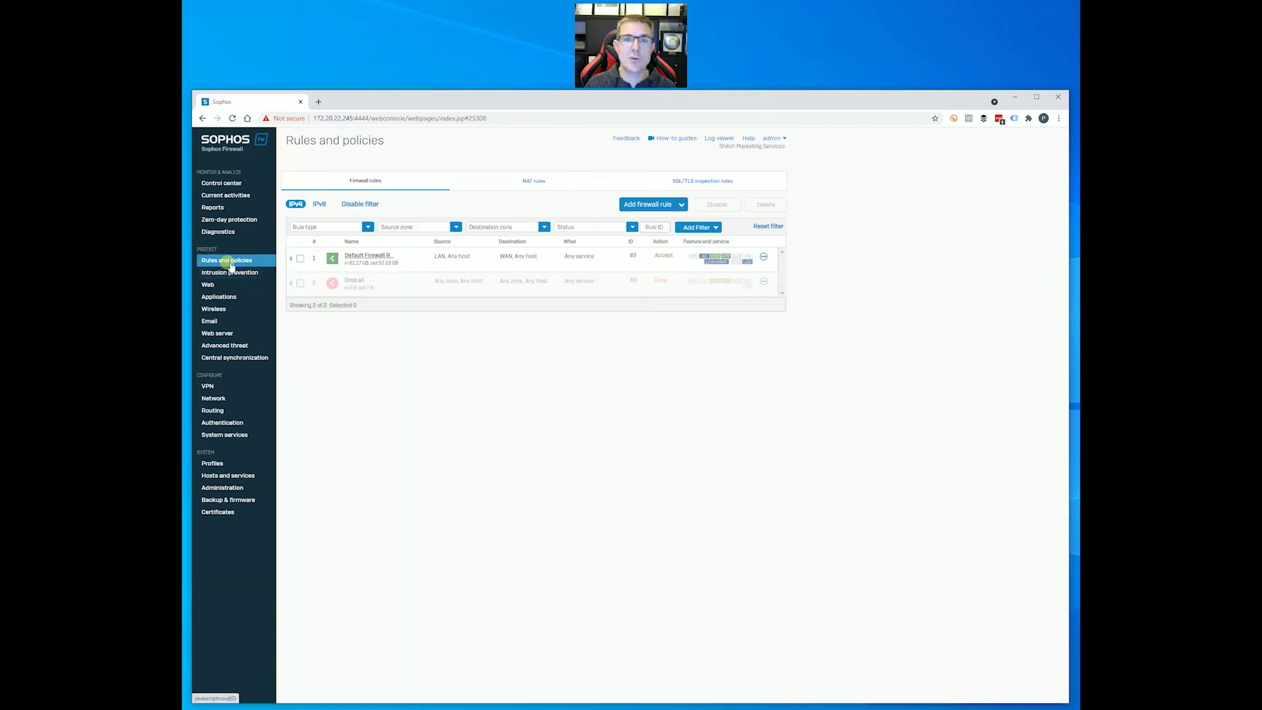
{"action": "left_click", "coordinate": [358, 255]}
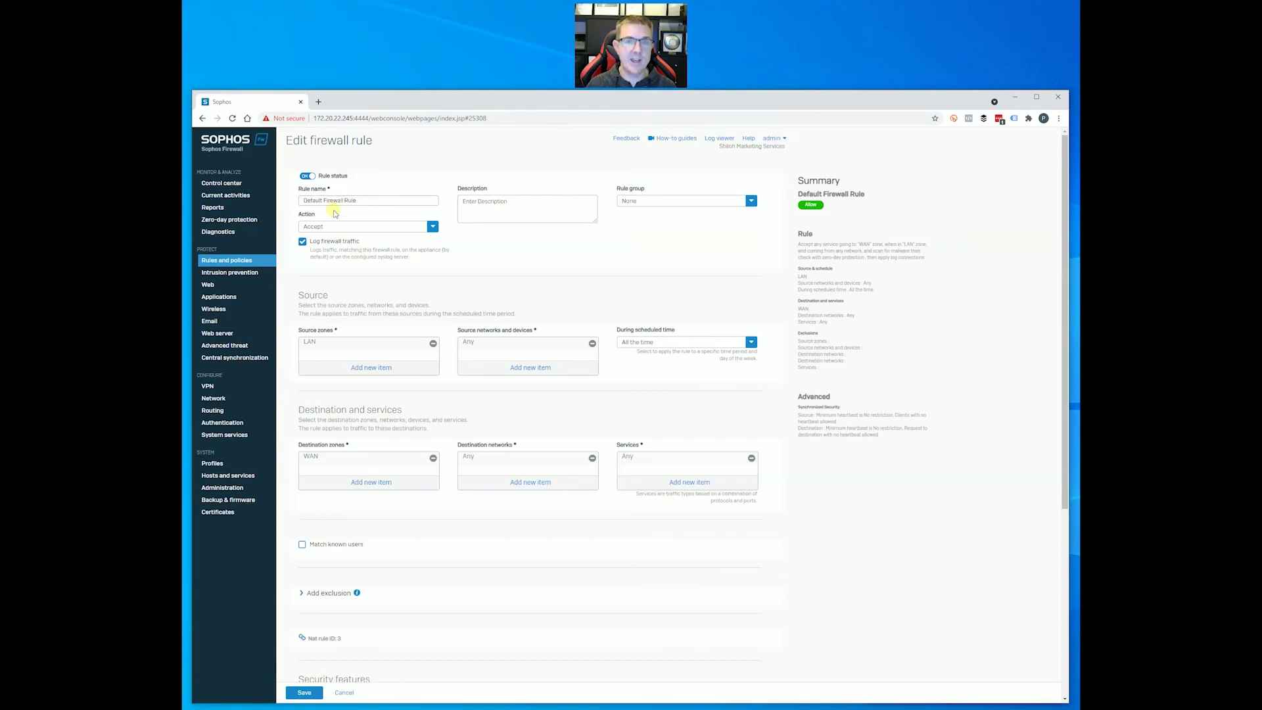
{"action": "scroll", "coordinate": [519, 344], "scroll_direction": "down", "scroll_amount": 5}
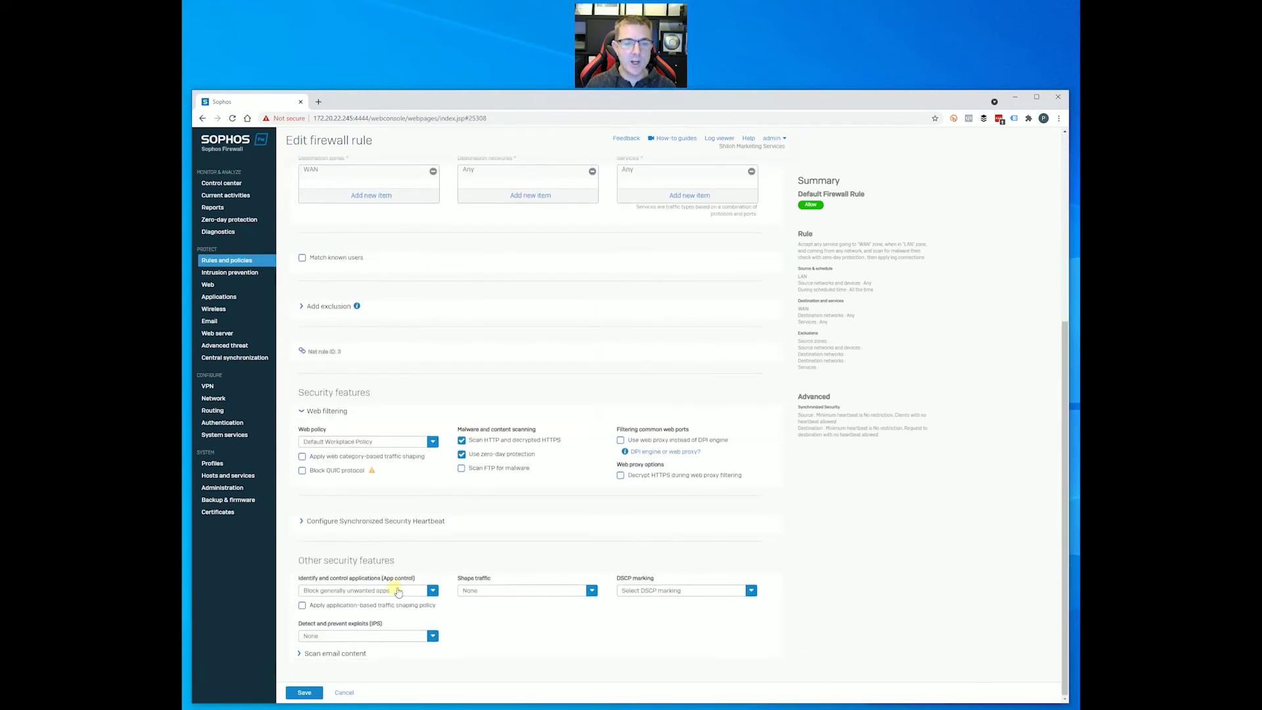
{"action": "left_click", "coordinate": [361, 635]}
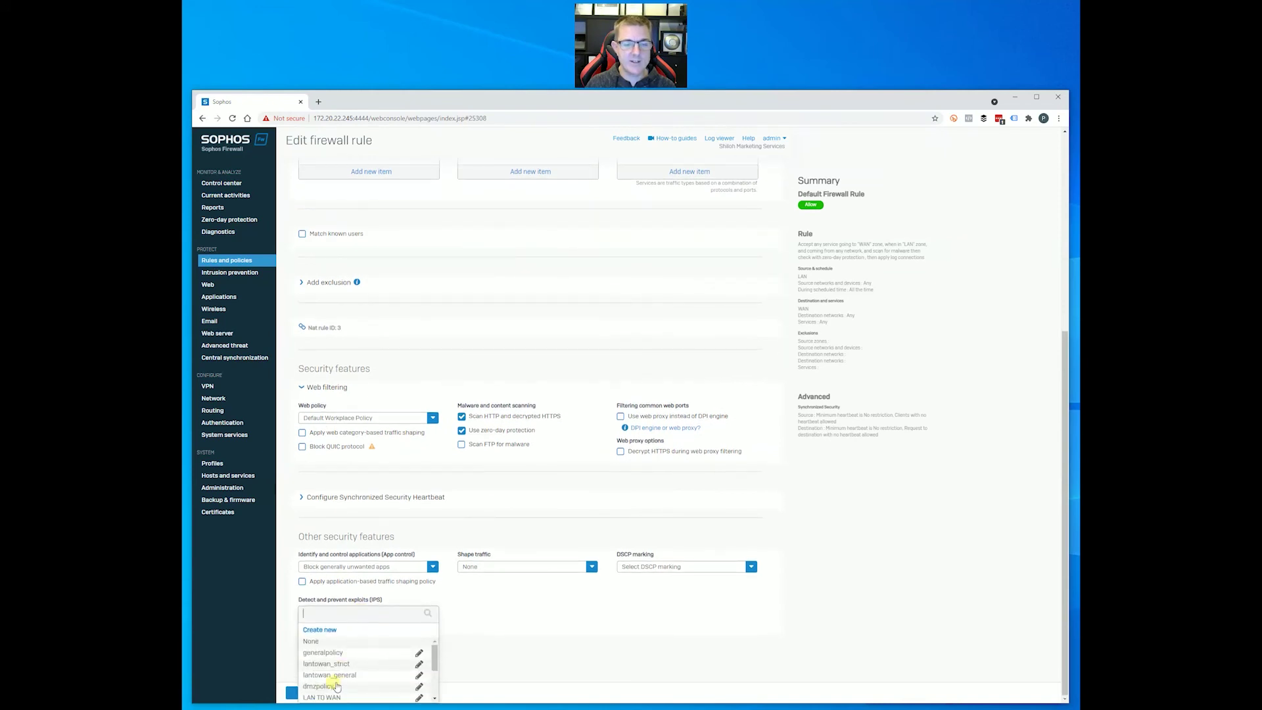
{"action": "left_click", "coordinate": [316, 654]}
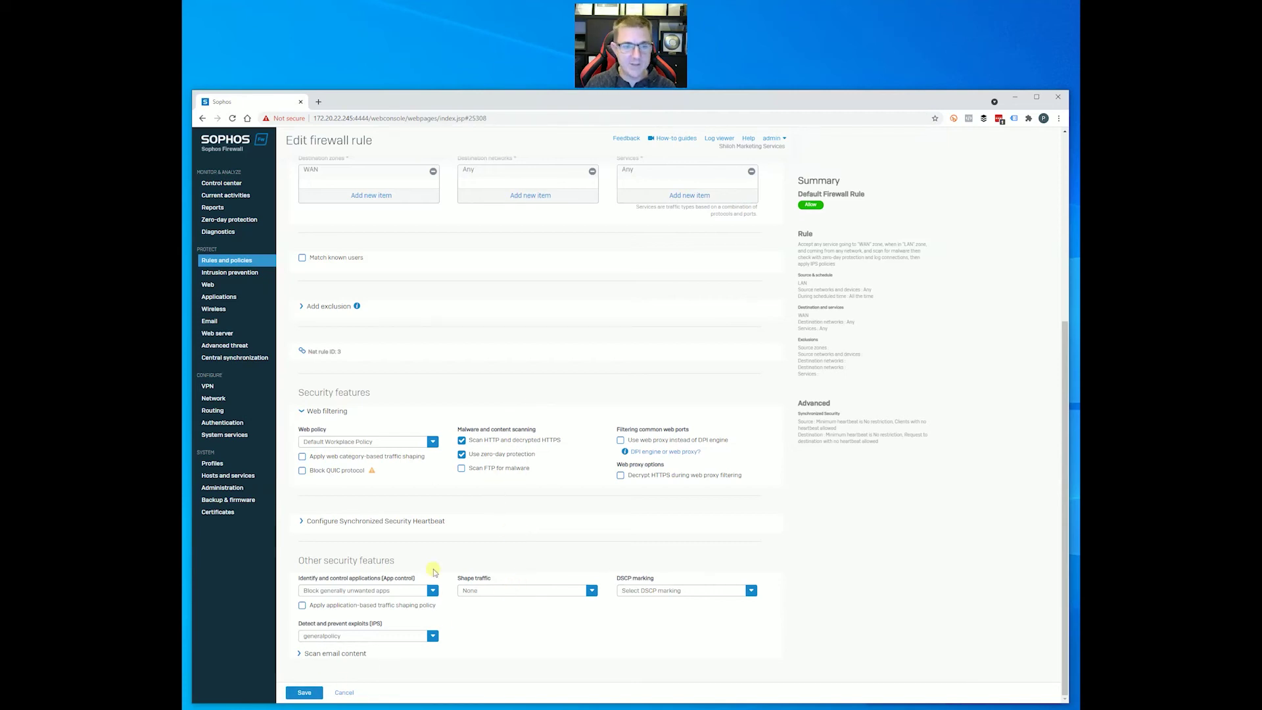
{"action": "left_click", "coordinate": [309, 653]}
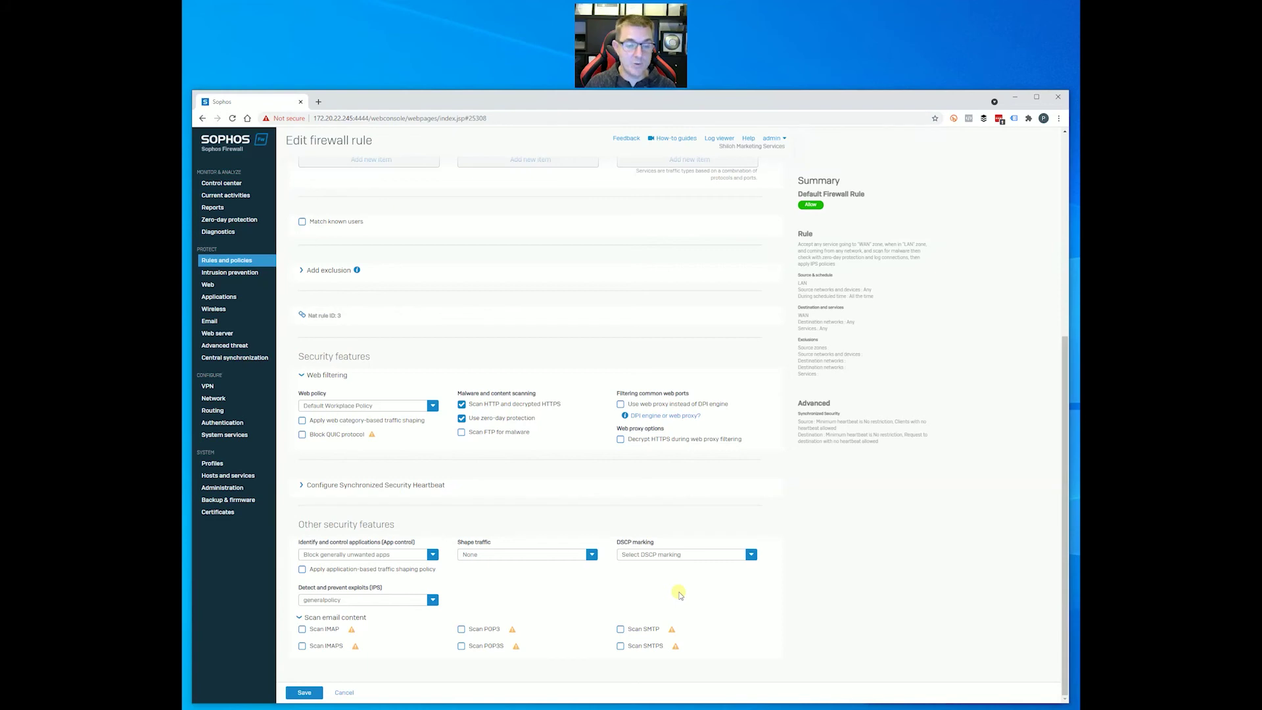
{"action": "left_click", "coordinate": [303, 694]}
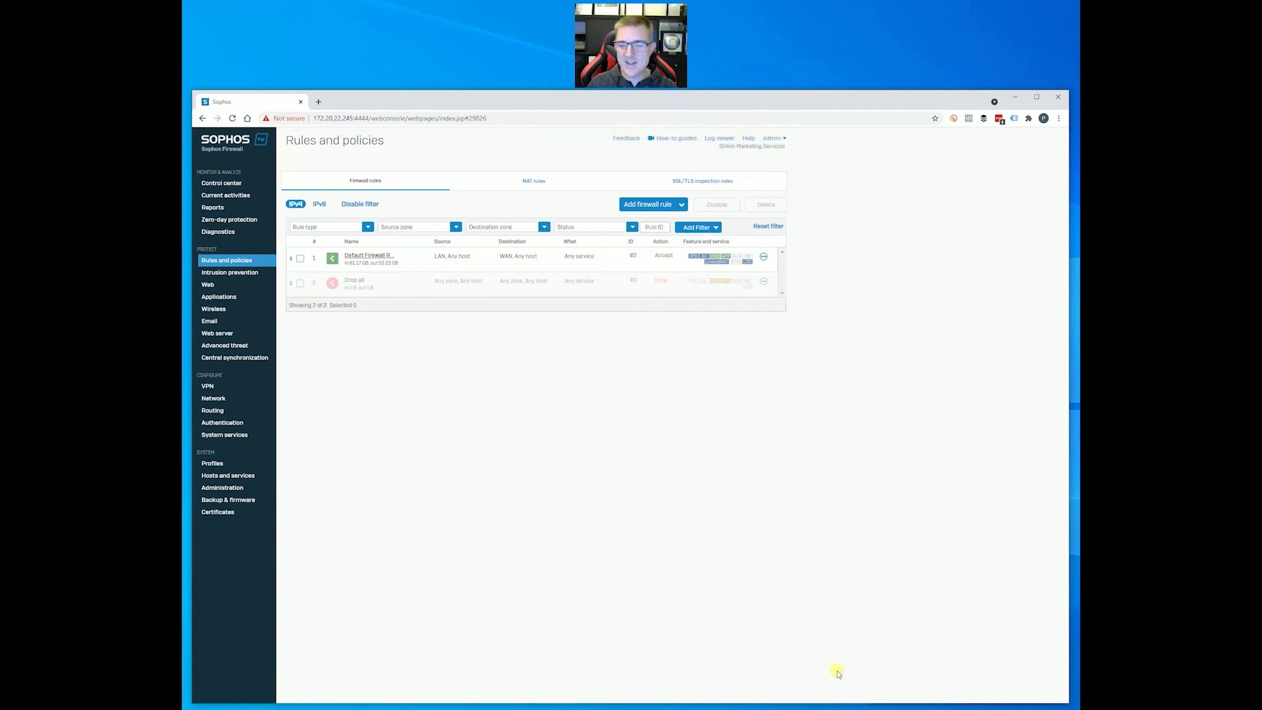
- Run a Speedtest with IPS enabled: 2 ms ping, 550.78 Mbps download, 381.53 Mbps upload
{"action": "left_click", "coordinate": [838, 706]}
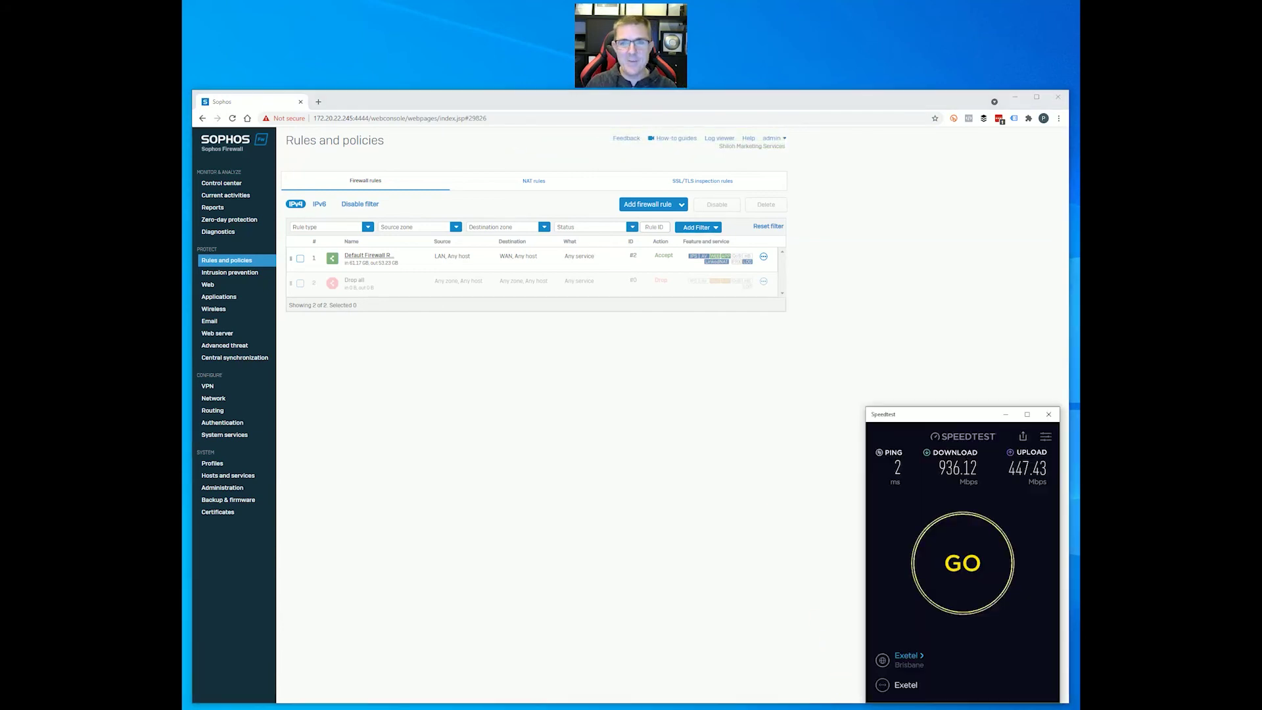
{"action": "left_click", "coordinate": [964, 567]}
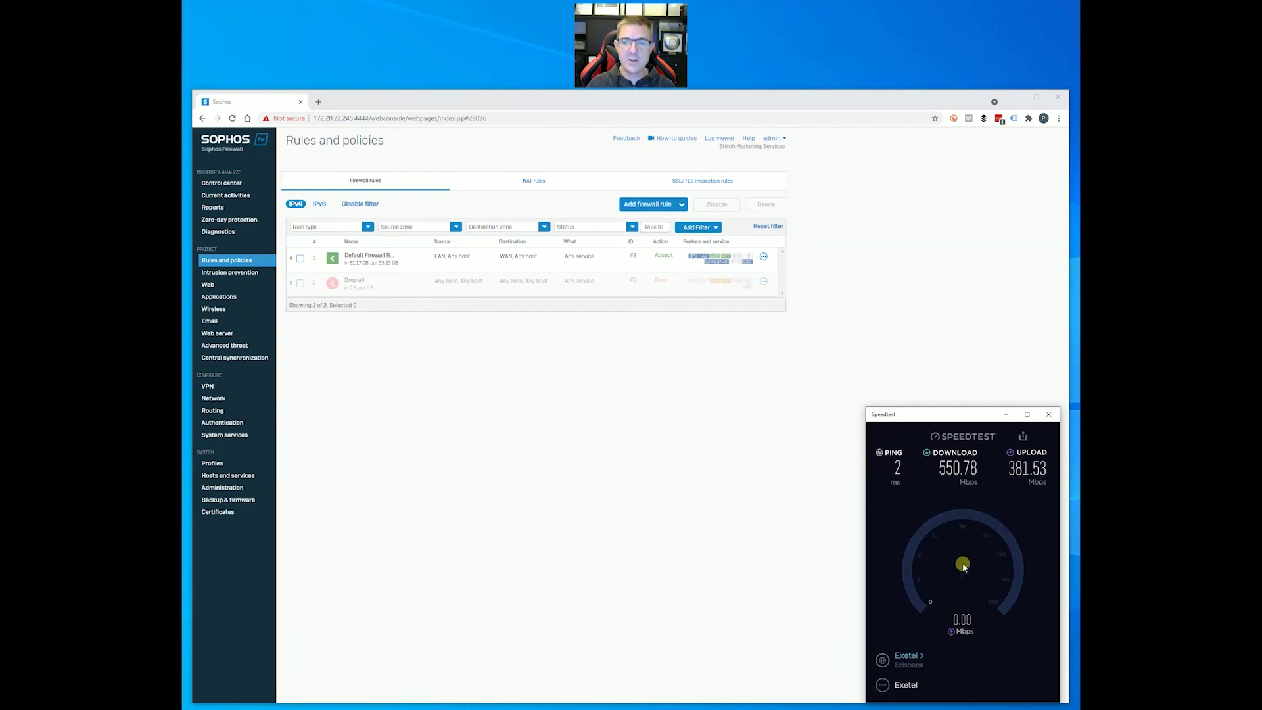
- Run Speedtest twice more with IPS, finishing at 658.59 Mbps download and 327.63 Mbps upload
{"action": "left_click", "coordinate": [964, 565]}
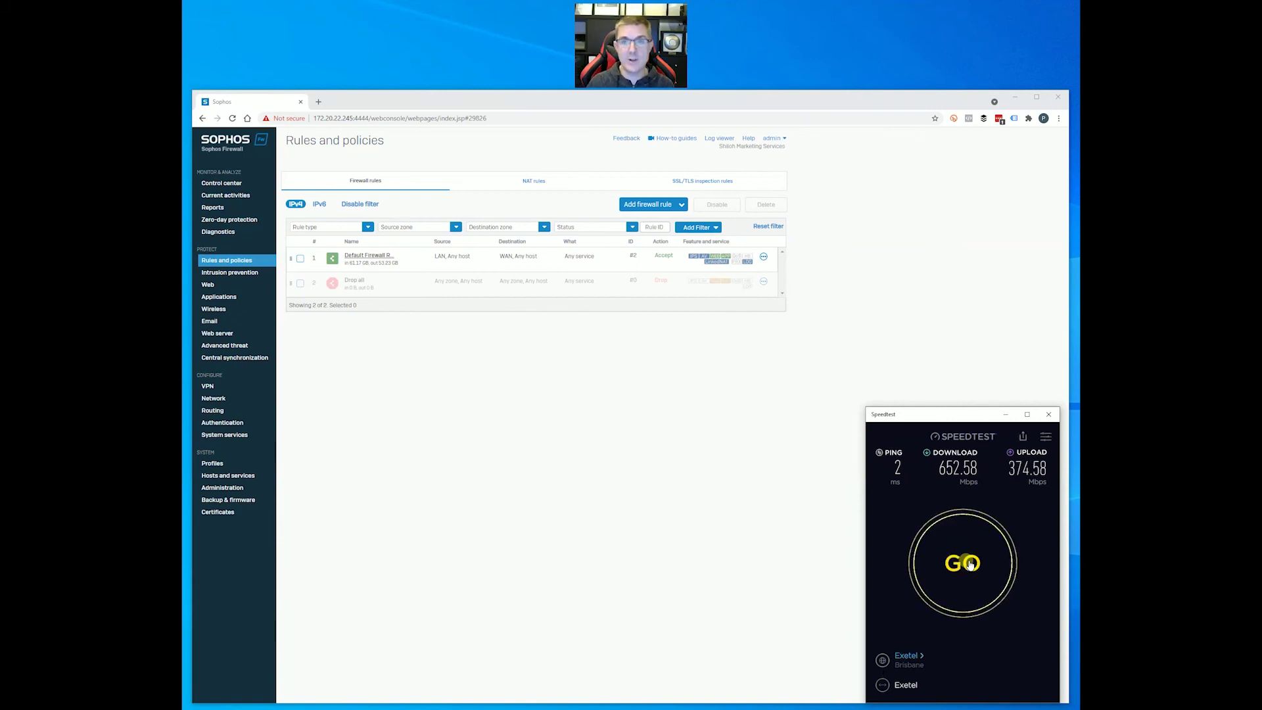
{"action": "left_click", "coordinate": [969, 564]}
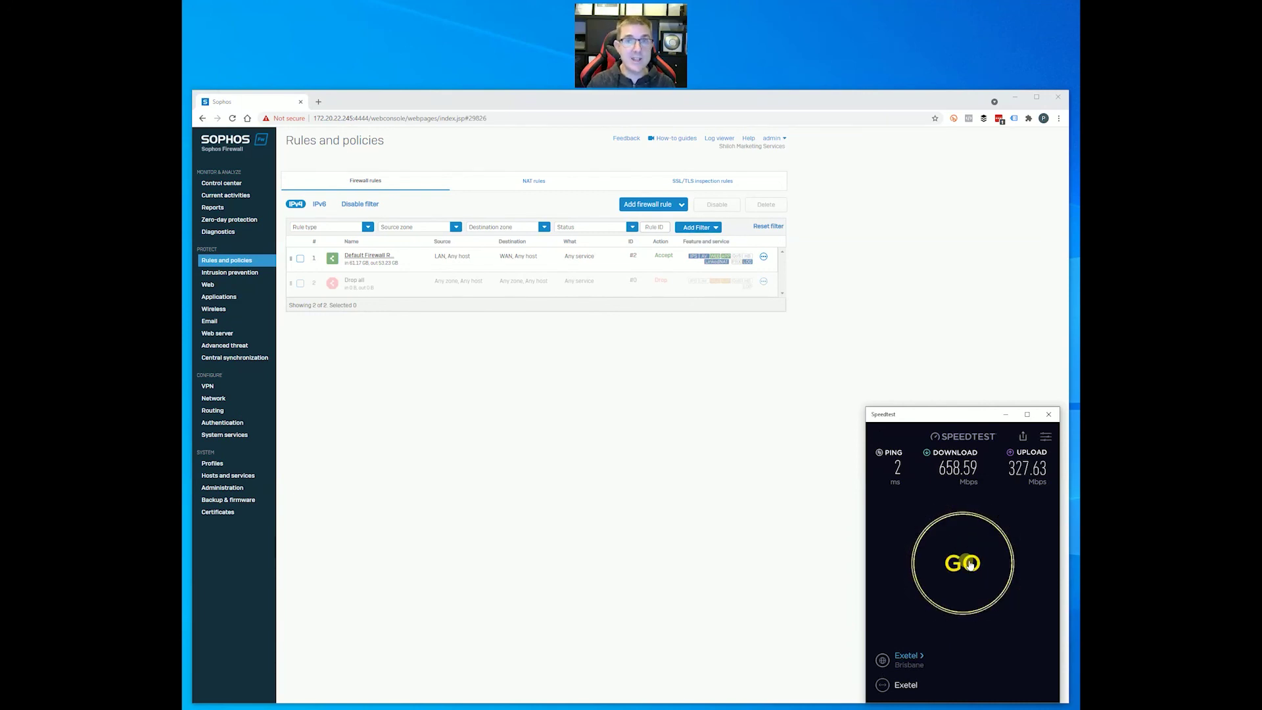
- Run two more Speedtest tests, one finishing at 666.61 Mbps down and 431.57 Mbps up
{"action": "left_click", "coordinate": [971, 573]}
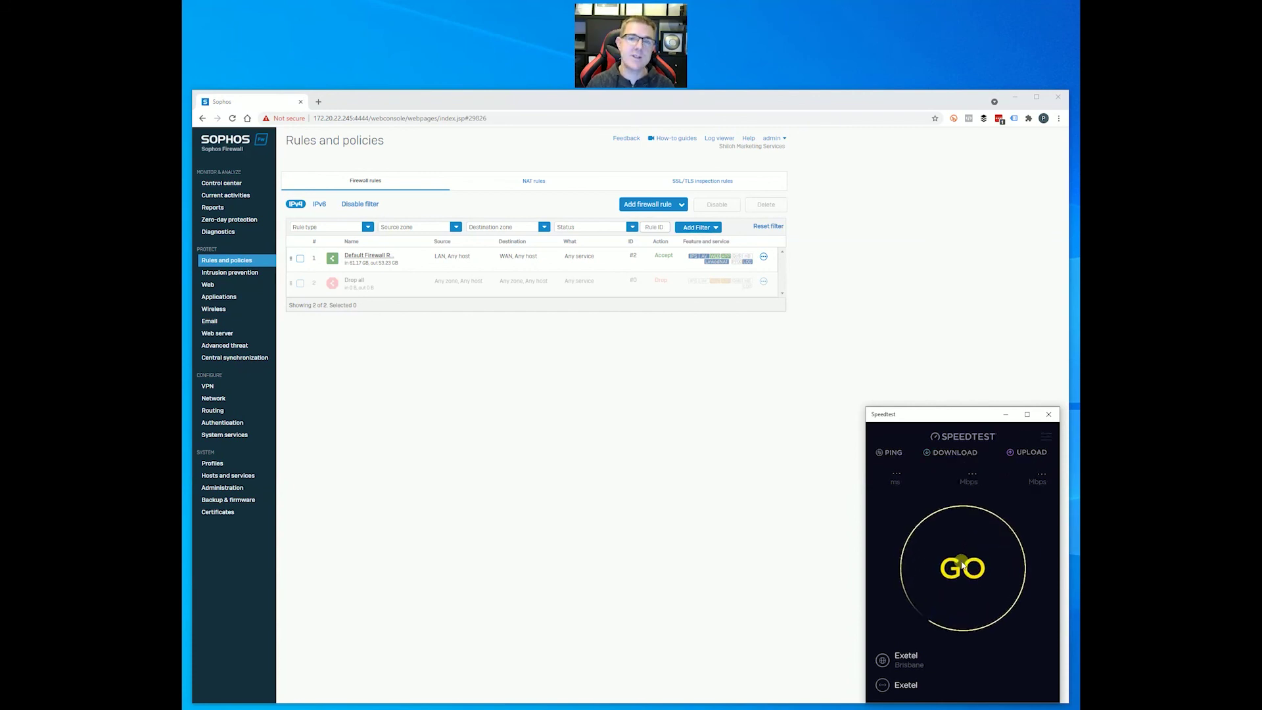
{"action": "left_click", "coordinate": [961, 563]}
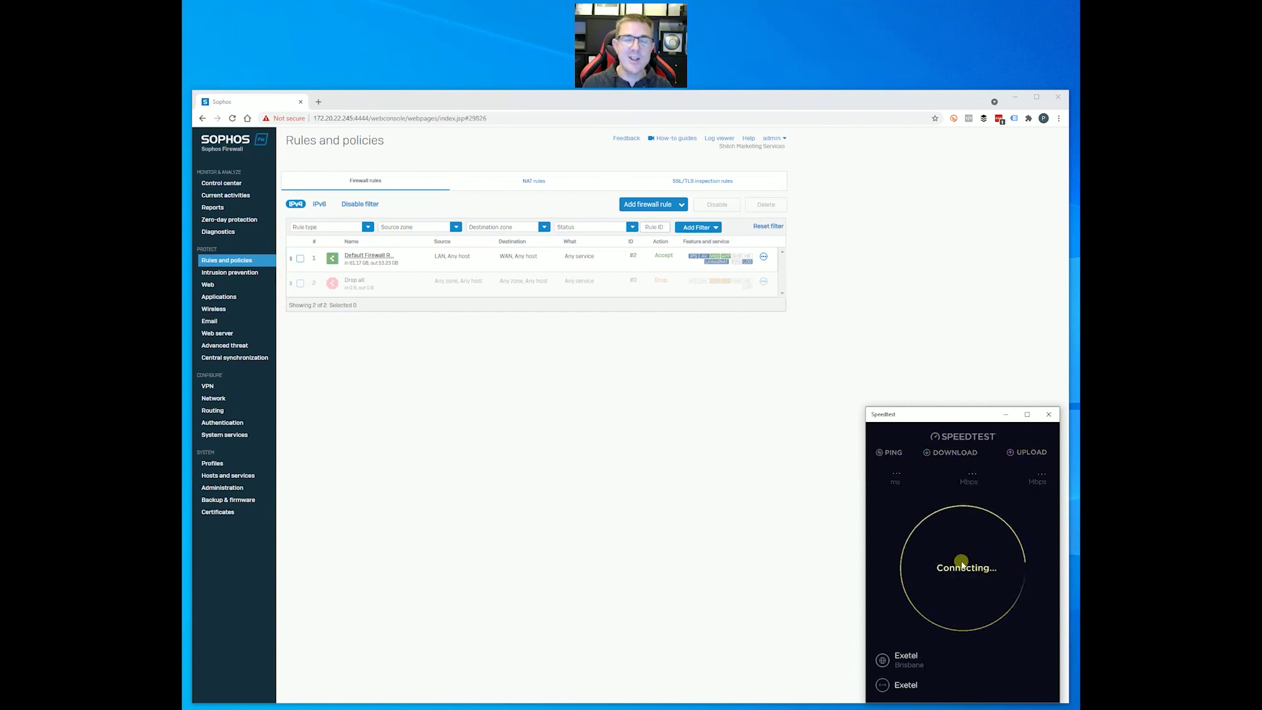